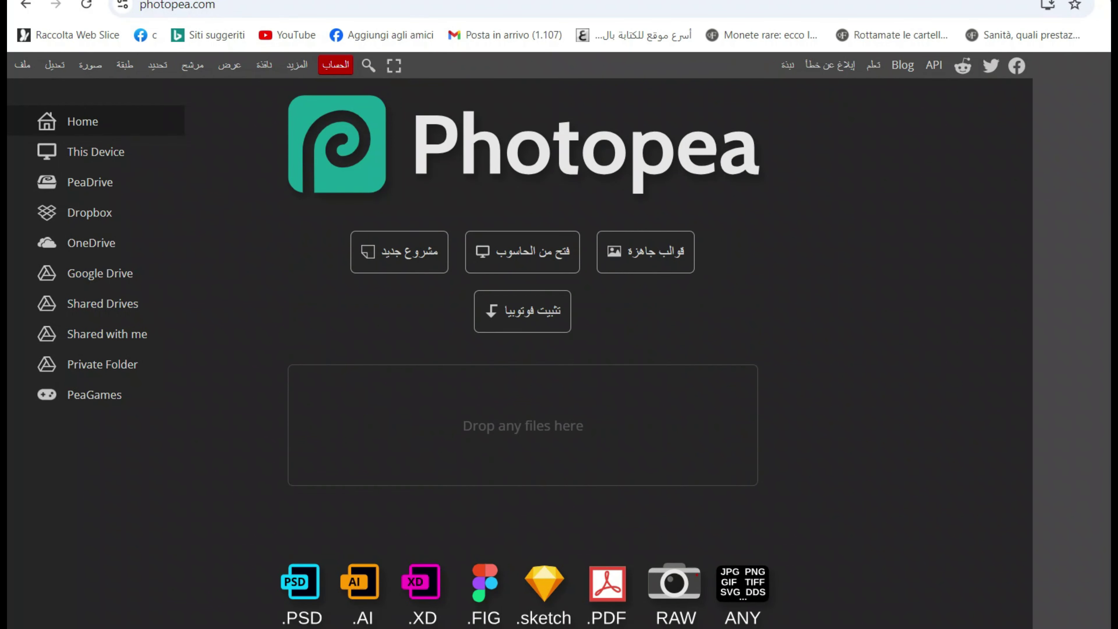
Create a new project from the Insta Story preset (1080 x 1920 px) with the resolution set to 100 DPI.
{"action": "left_click", "coordinate": [399, 251]}
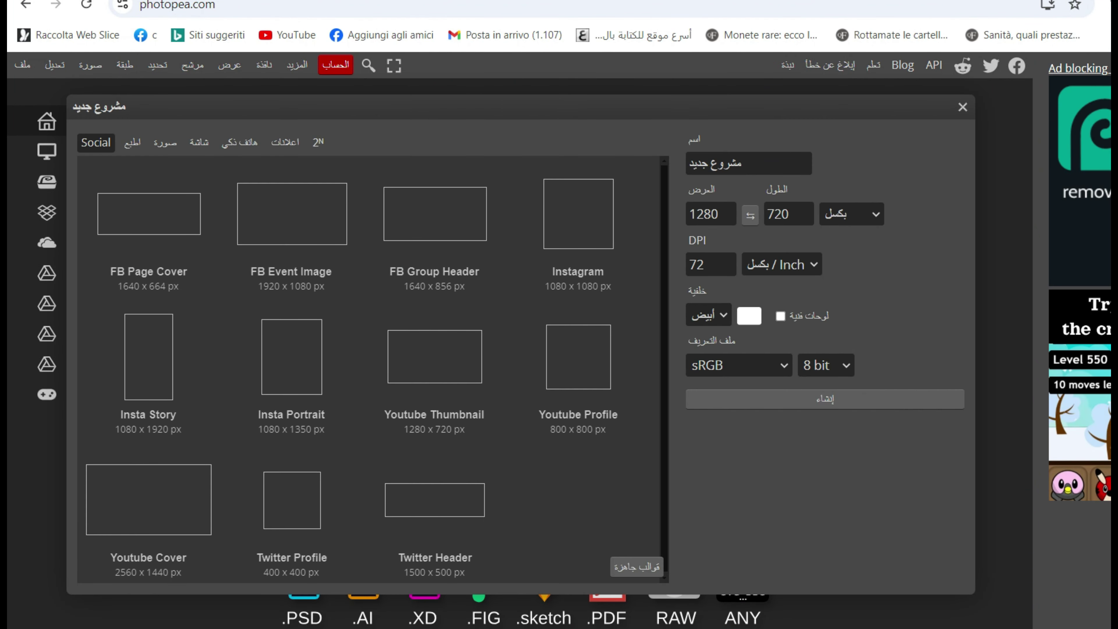
{"action": "left_click", "coordinate": [149, 370]}
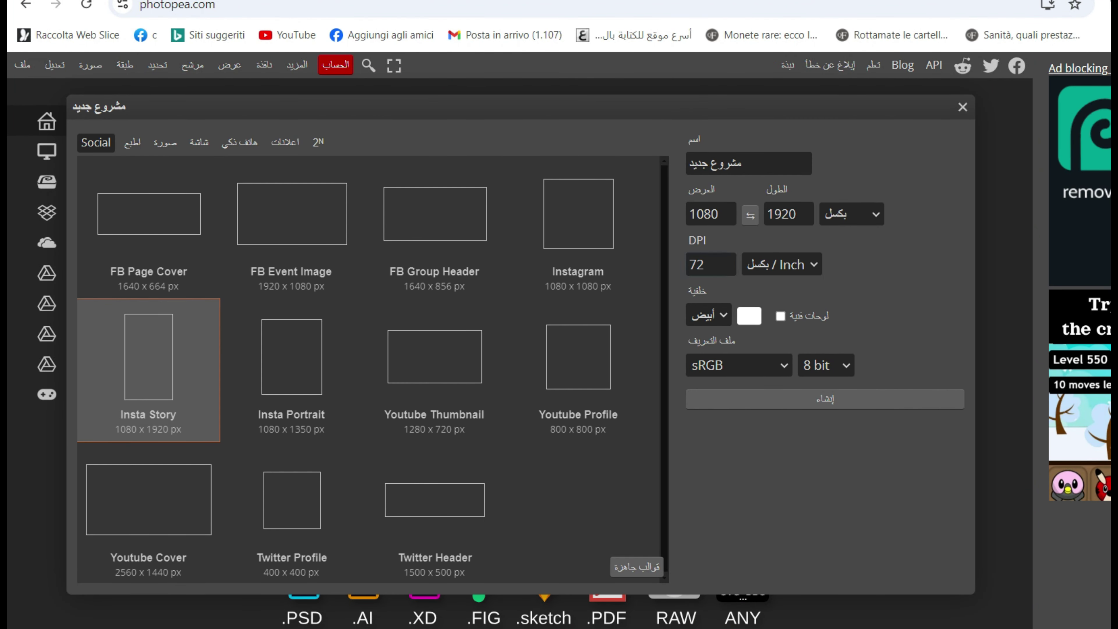
{"action": "left_click", "coordinate": [705, 264]}
{"action": "double_click", "coordinate": [699, 265]}
{"action": "type", "text": "100"}
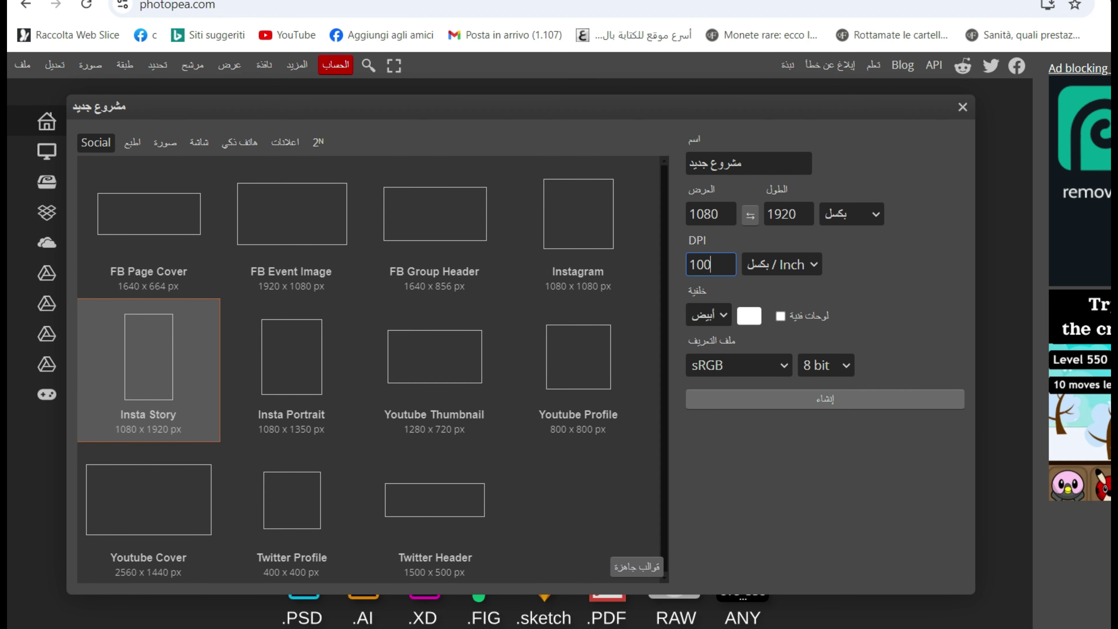
{"action": "left_click", "coordinate": [825, 399]}
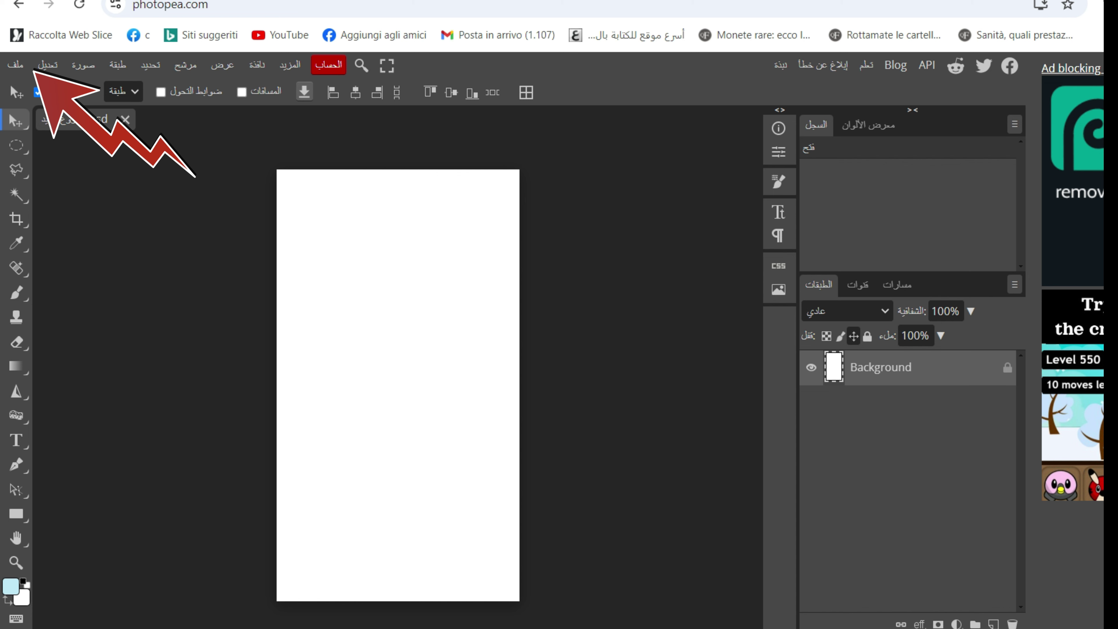
Place the portrait photo "Nuovo progetto (6)" from the Download folder onto the canvas at full size.
{"action": "left_click", "coordinate": [24, 67]}
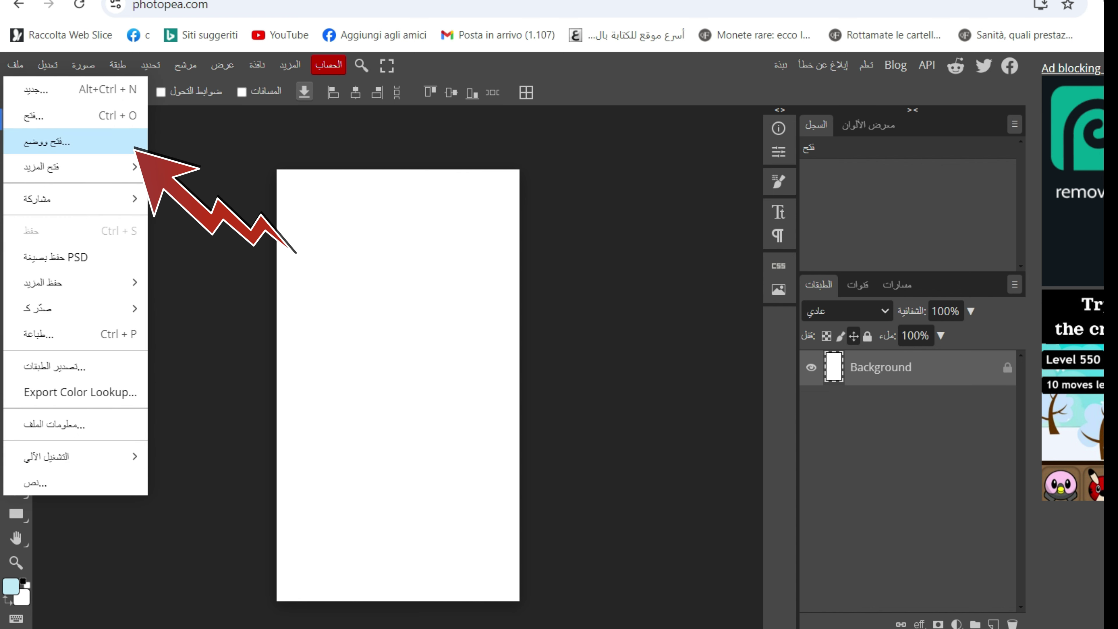
{"action": "left_click", "coordinate": [46, 142]}
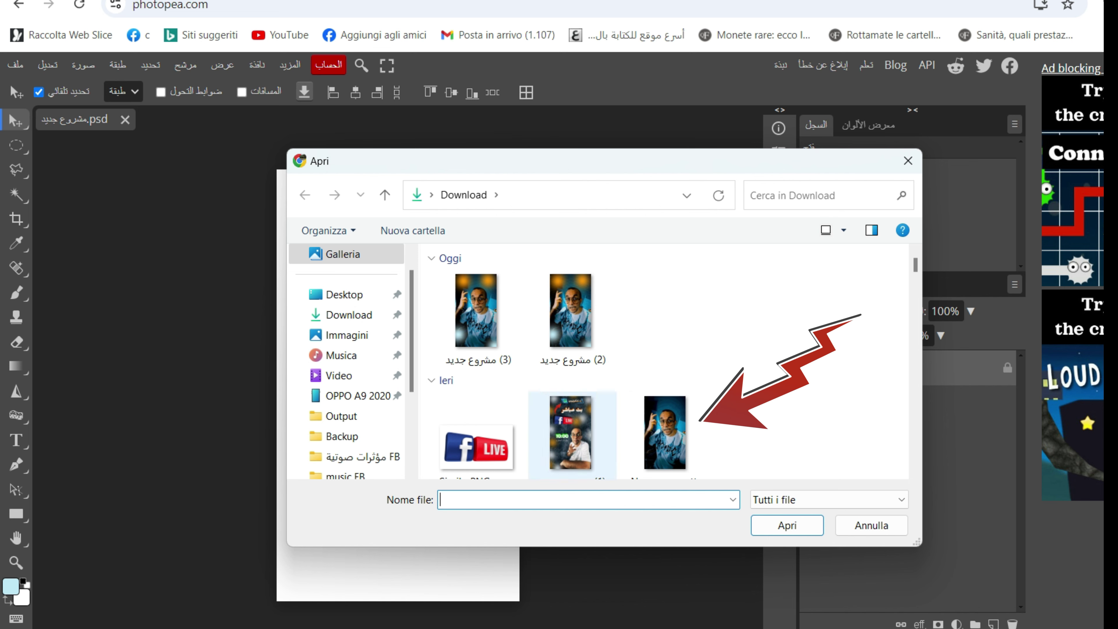
{"action": "double_click", "coordinate": [665, 434]}
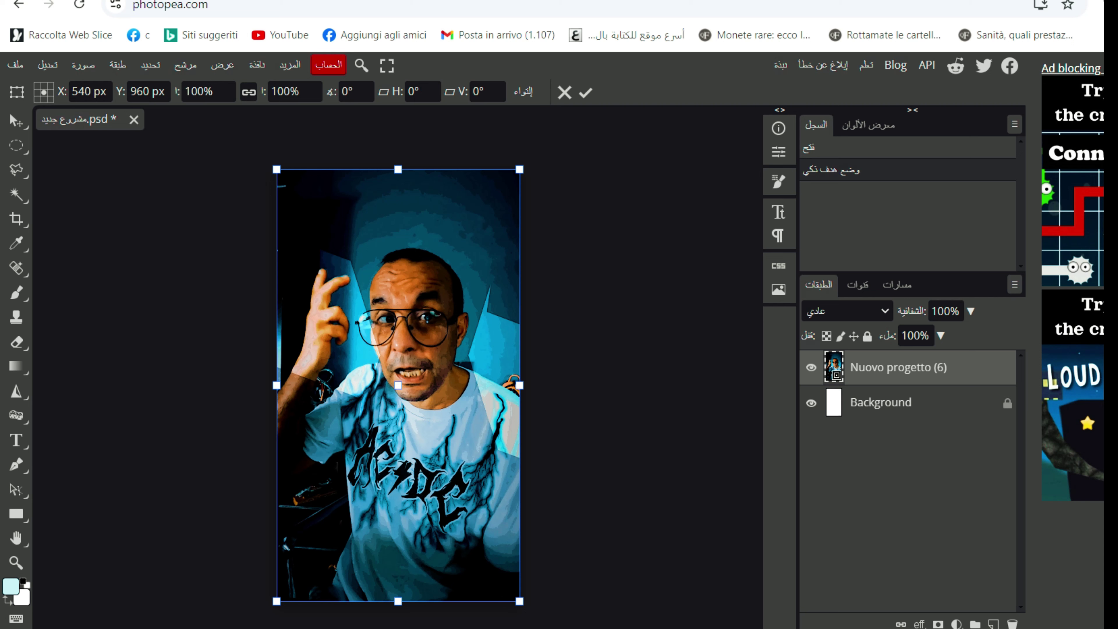
{"action": "left_click", "coordinate": [585, 92]}
Place the 16182 logo image from the Download folder and move it to the upper-left corner of the photo.
{"action": "left_click", "coordinate": [16, 66]}
{"action": "left_click", "coordinate": [44, 126]}
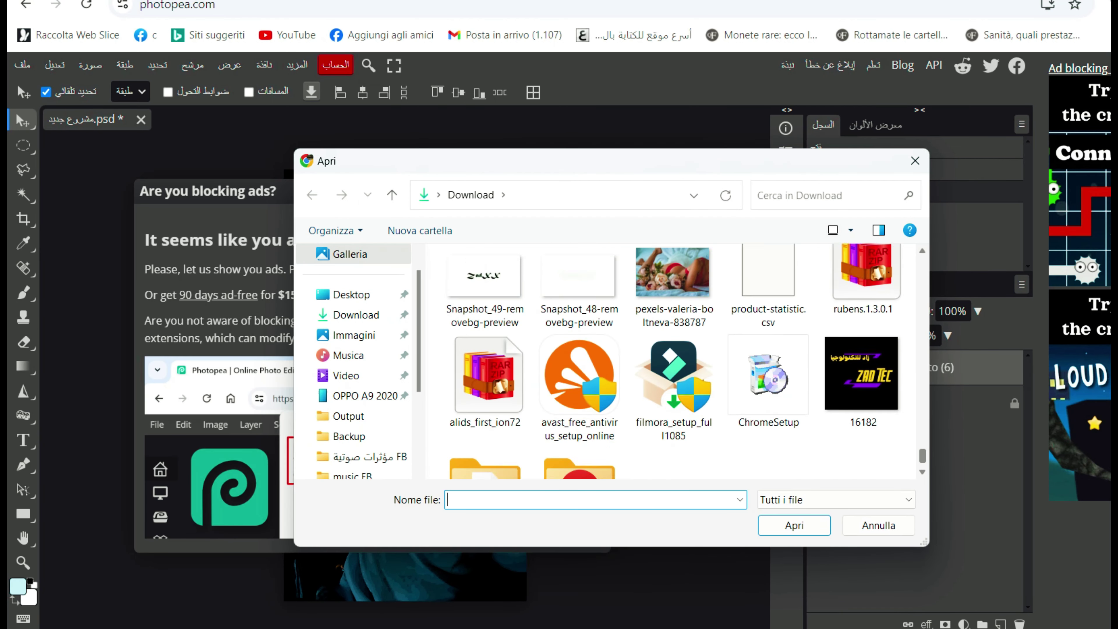
{"action": "scroll", "coordinate": [671, 361], "scroll_direction": "down", "scroll_amount": 1}
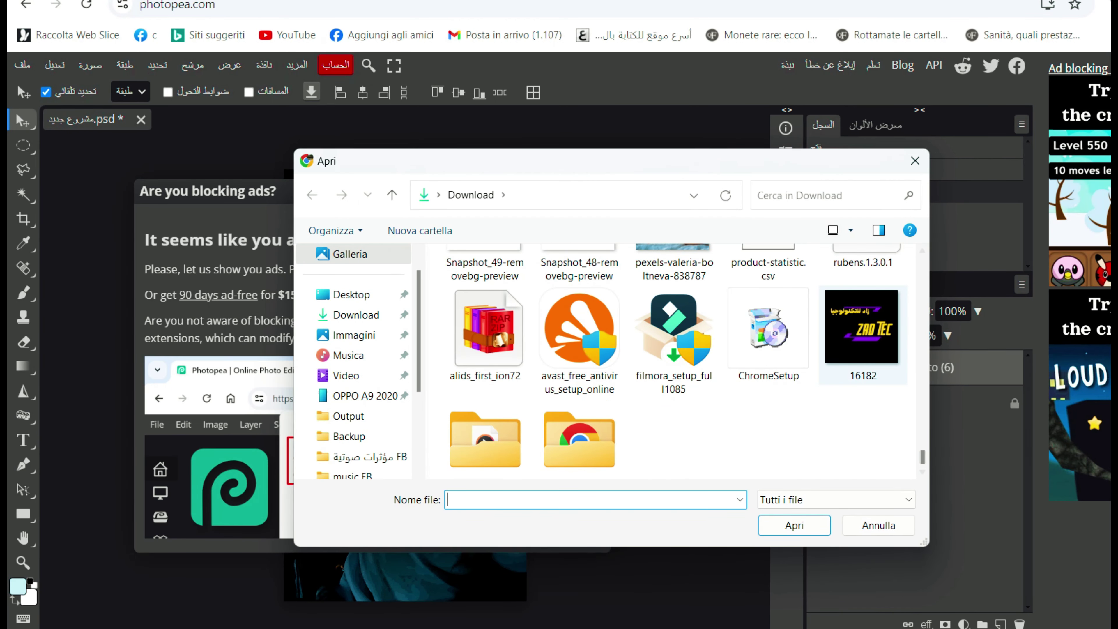
{"action": "double_click", "coordinate": [862, 331]}
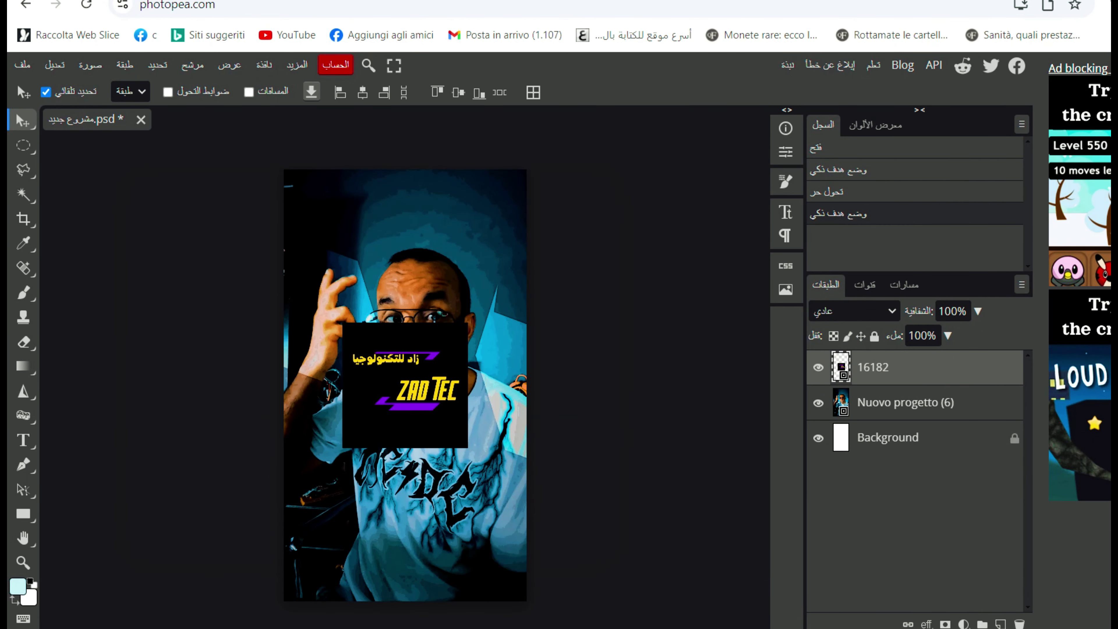
{"action": "left_click_drag", "start_coordinate": [405, 385], "coordinate": [348, 236]}
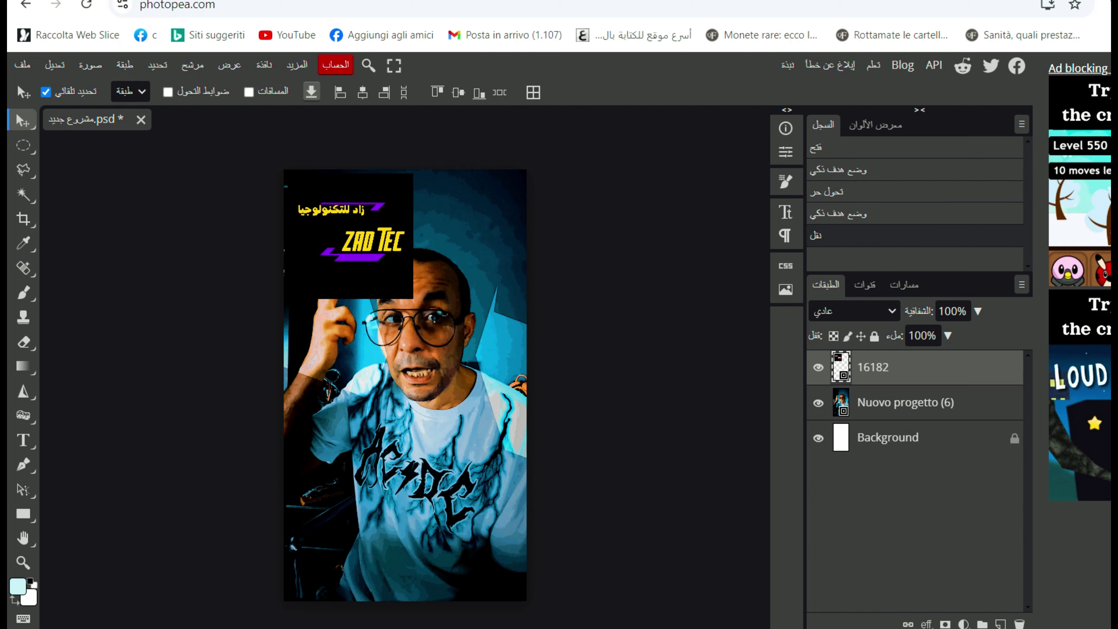
Scale the 16182 logo down to about 49% with Free Transform, keeping it in the photo's upper-left corner.
{"action": "left_click", "coordinate": [54, 65]}
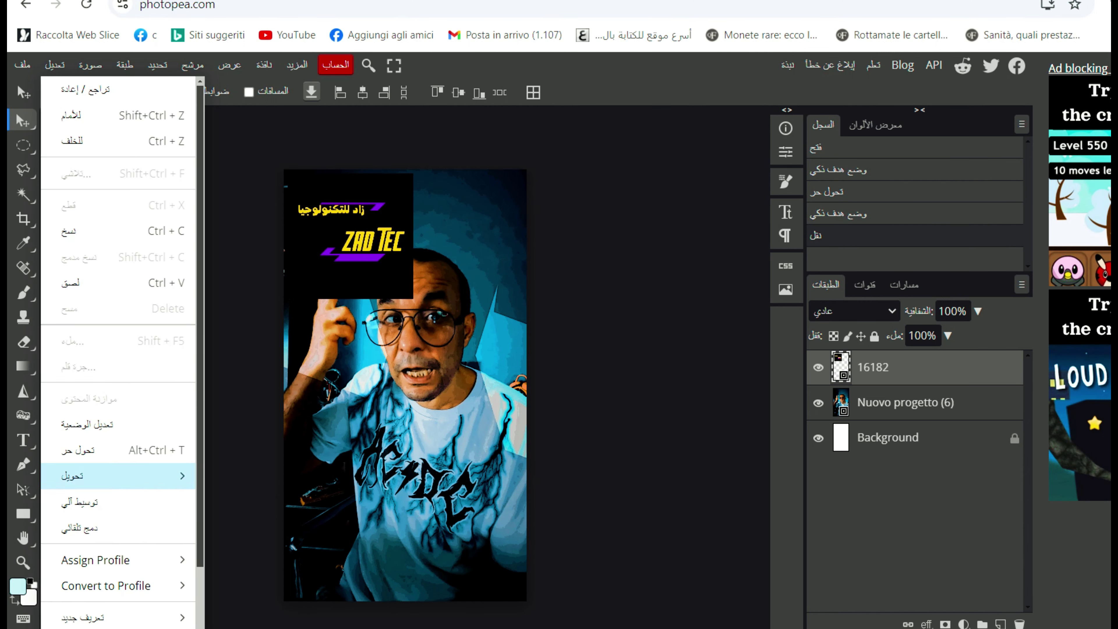
{"action": "left_click", "coordinate": [77, 450]}
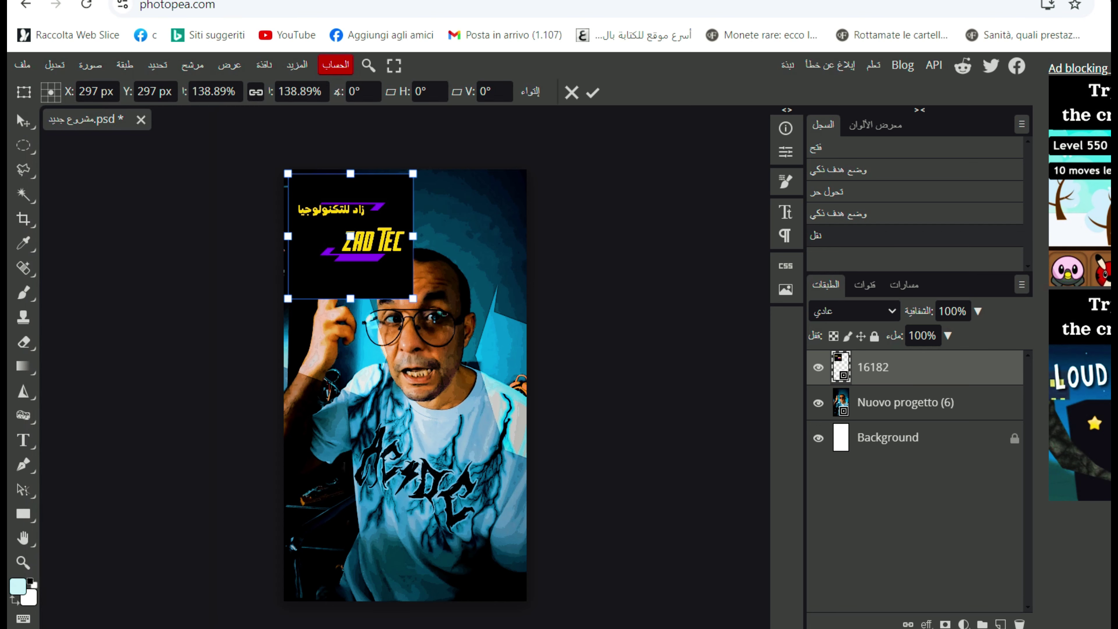
{"action": "left_click_drag", "start_coordinate": [412, 247], "coordinate": [332, 196]}
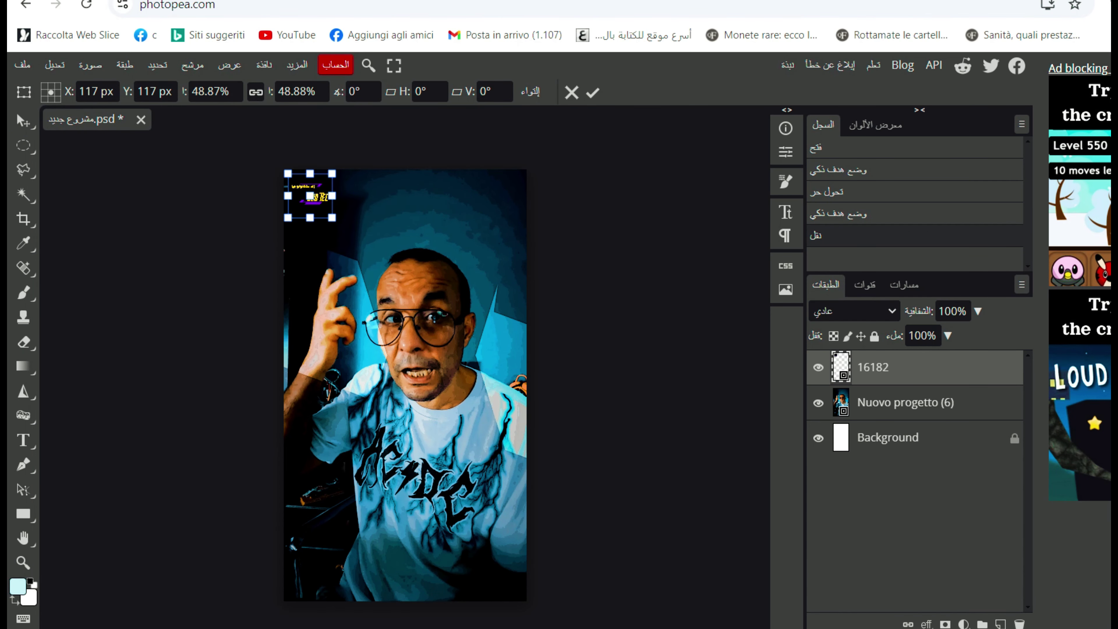
{"action": "left_click", "coordinate": [593, 92]}
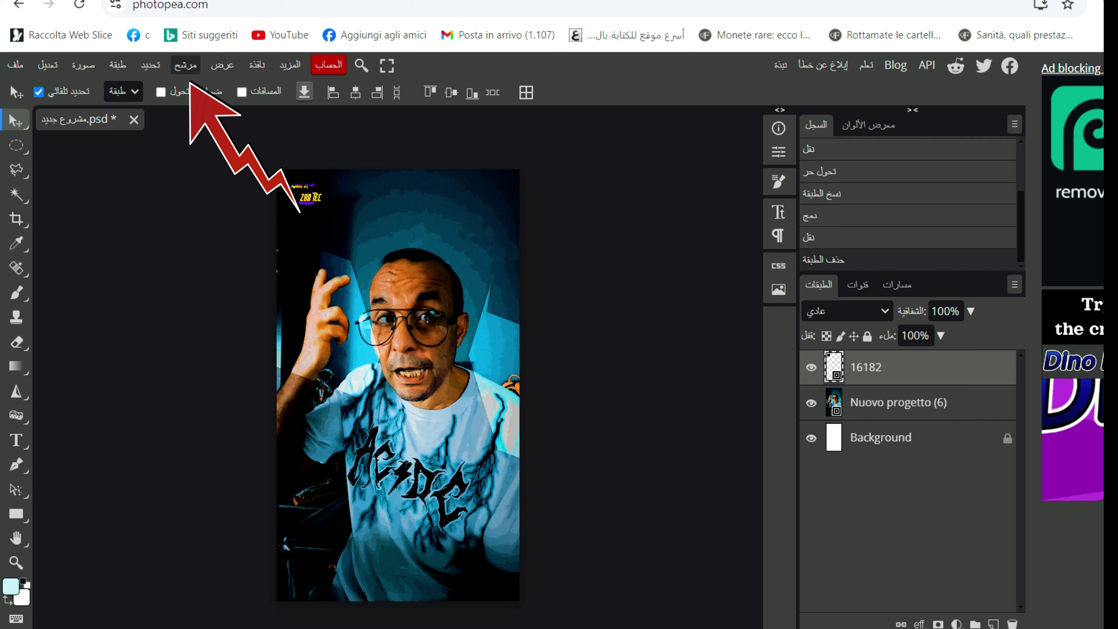
Apply the Repeat filter to the logo layer with 45% scale and 1% row shift, and lower the layer's opacity to 8%.
{"action": "left_click", "coordinate": [185, 65]}
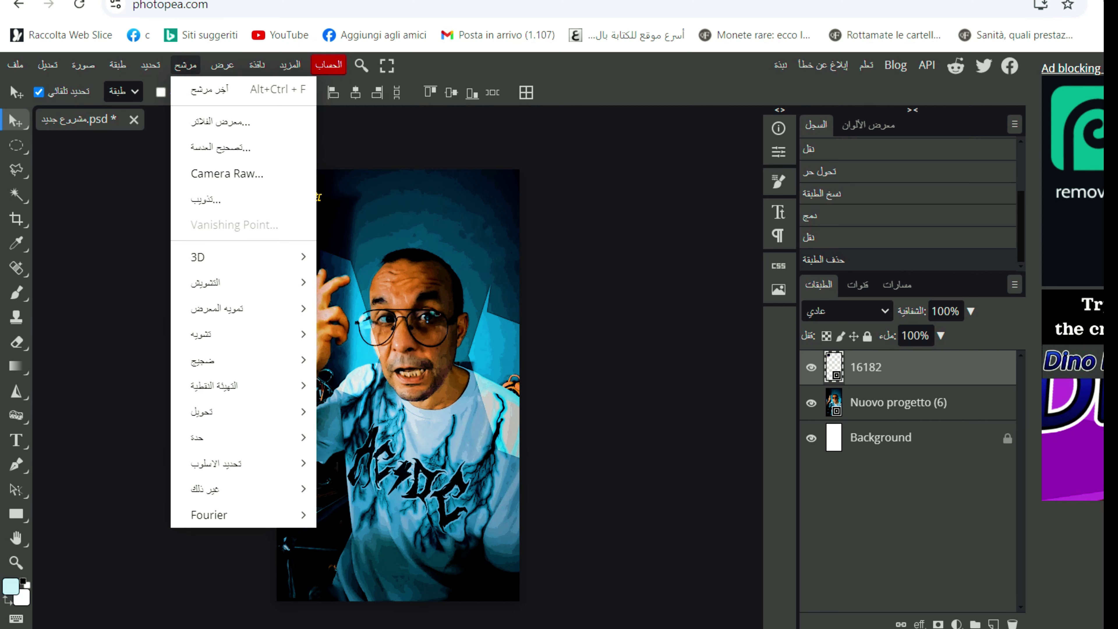
{"action": "mouse_move", "coordinate": [221, 489]}
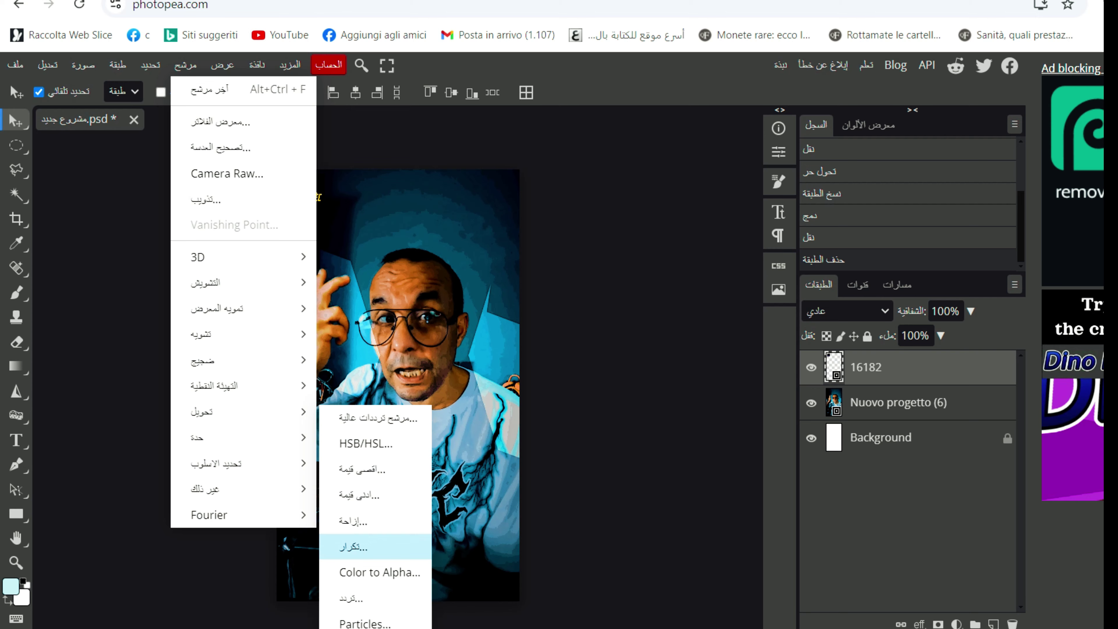
{"action": "left_click", "coordinate": [353, 547]}
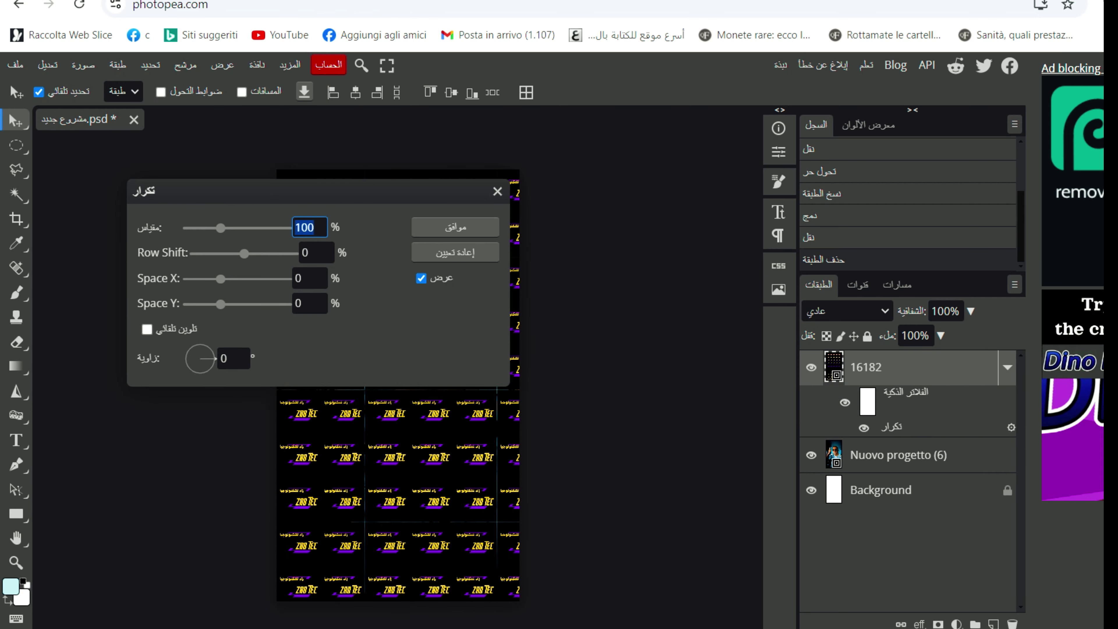
{"action": "left_click_drag", "start_coordinate": [308, 190], "coordinate": [814, 200]}
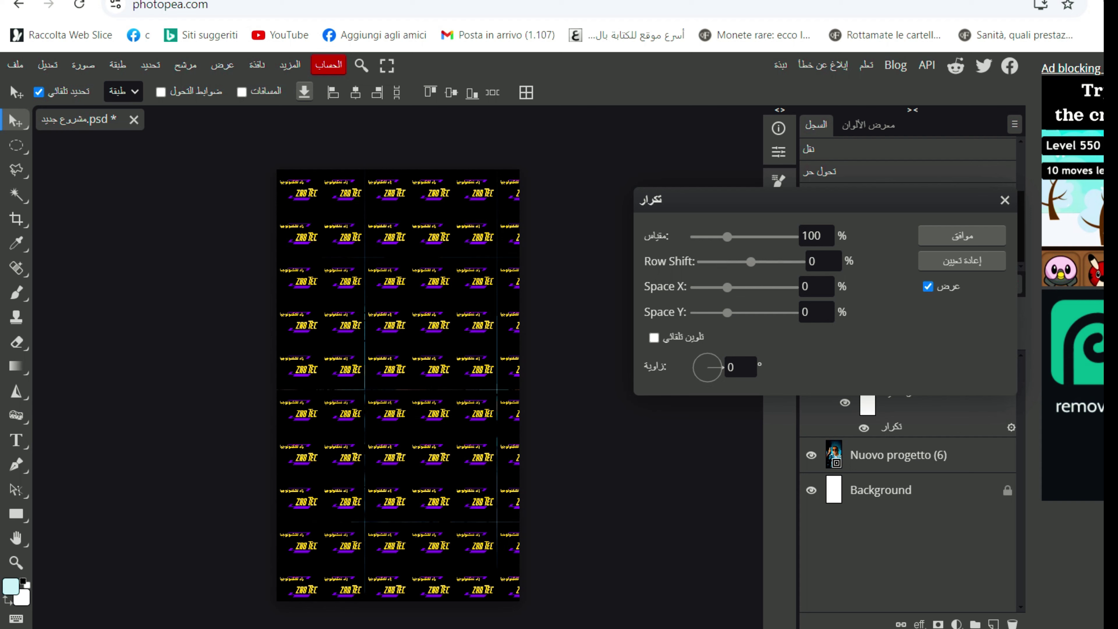
{"action": "left_click_drag", "start_coordinate": [727, 236], "coordinate": [753, 261]}
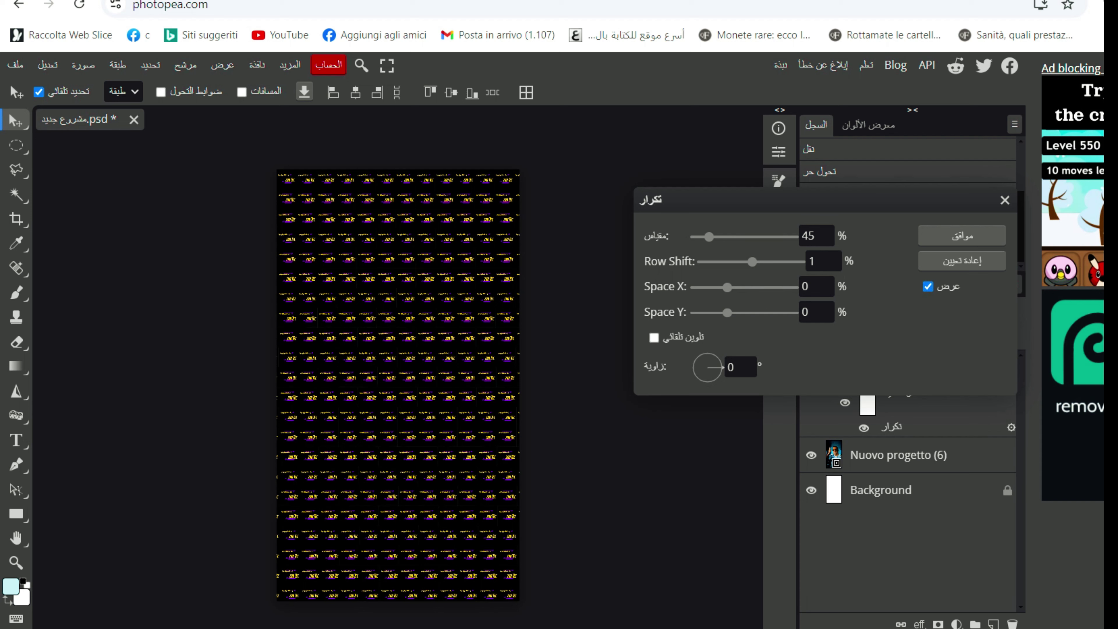
{"action": "left_click", "coordinate": [962, 236]}
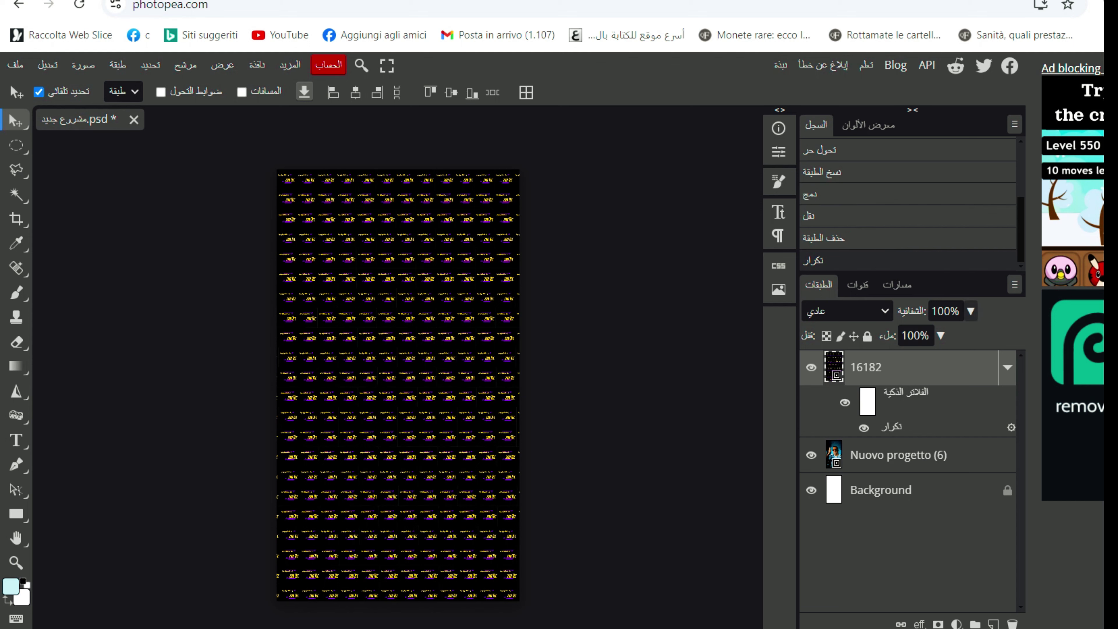
{"action": "left_click", "coordinate": [941, 336]}
{"action": "left_click_drag", "start_coordinate": [971, 335], "coordinate": [907, 335]}
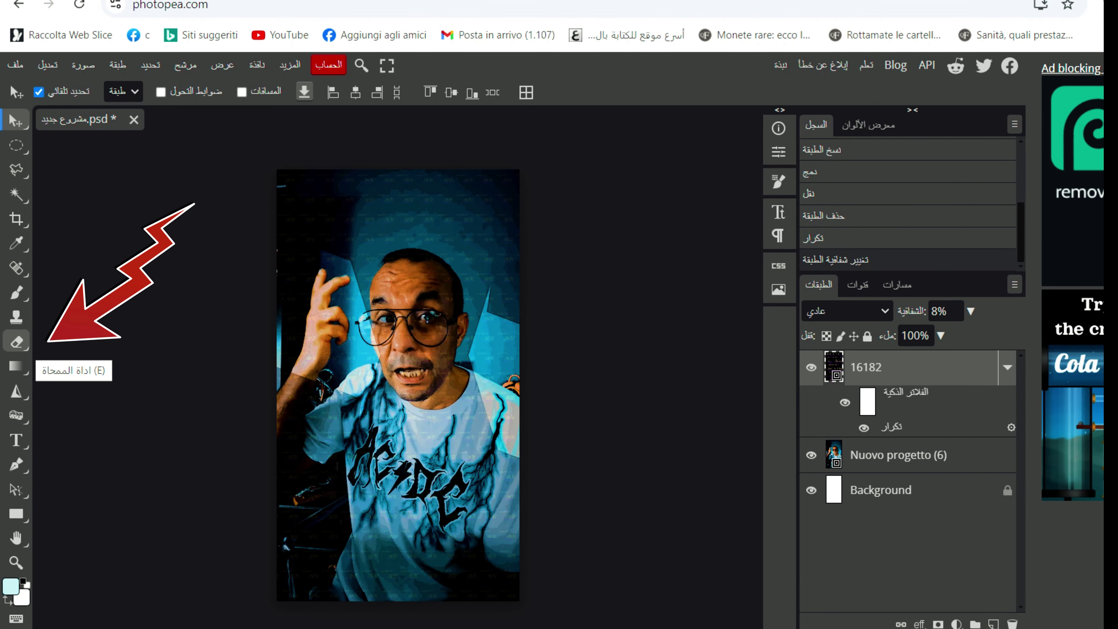
Set the Eraser tool's size to 247 px and rasterize the repeated 16182 logo layer for erasing.
{"action": "left_click", "coordinate": [16, 342]}
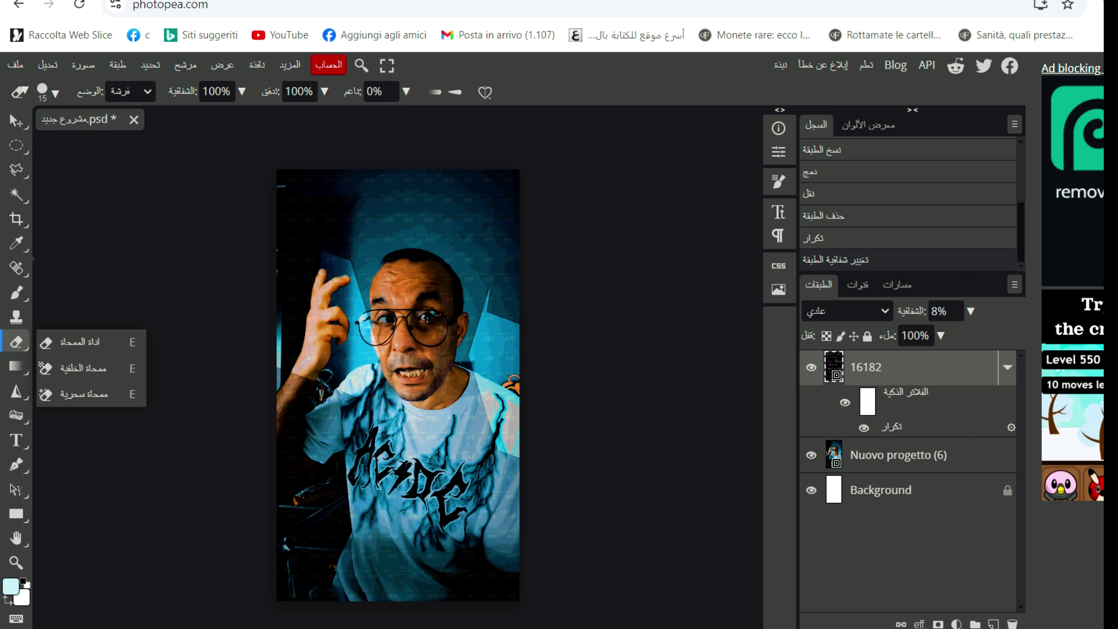
{"action": "left_click", "coordinate": [55, 94]}
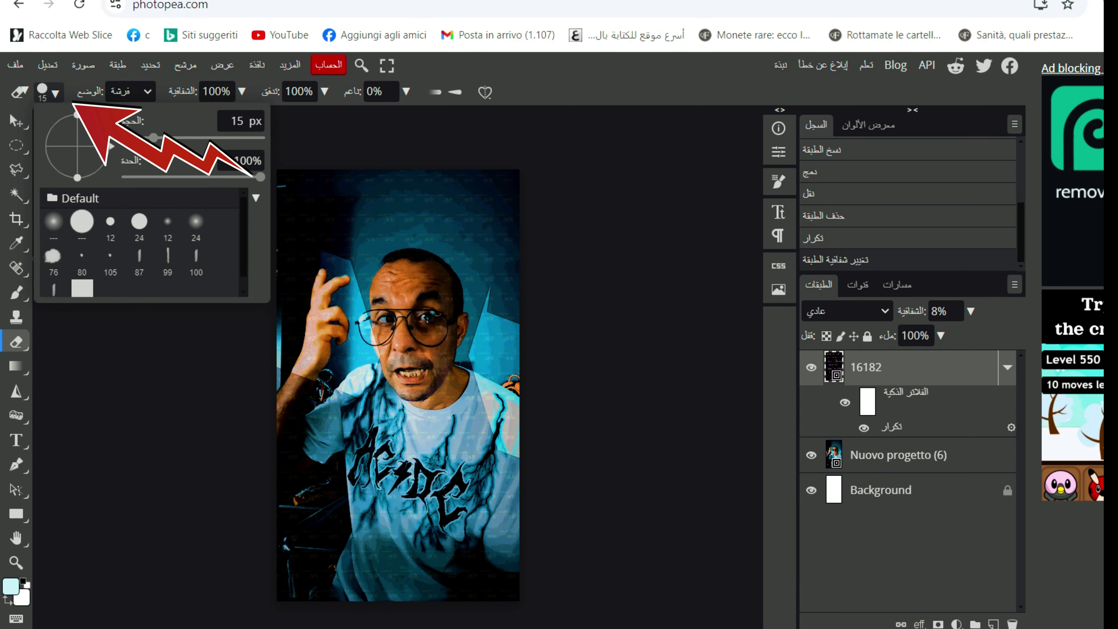
{"action": "left_click_drag", "start_coordinate": [153, 137], "coordinate": [188, 138]}
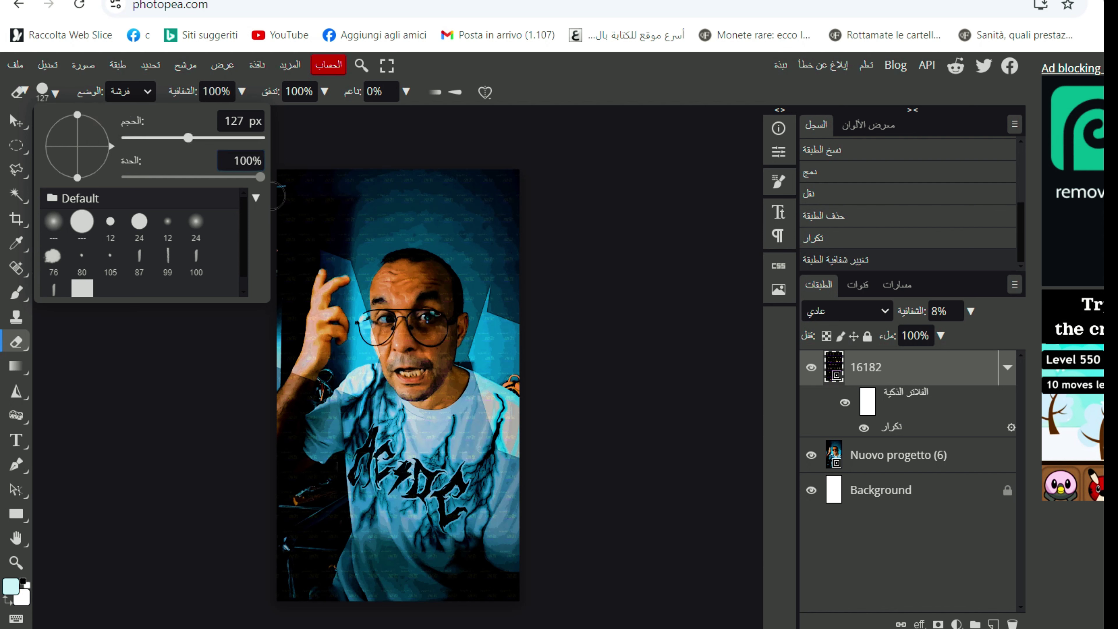
{"action": "left_click_drag", "start_coordinate": [188, 137], "coordinate": [206, 137]}
{"action": "left_click", "coordinate": [409, 194]}
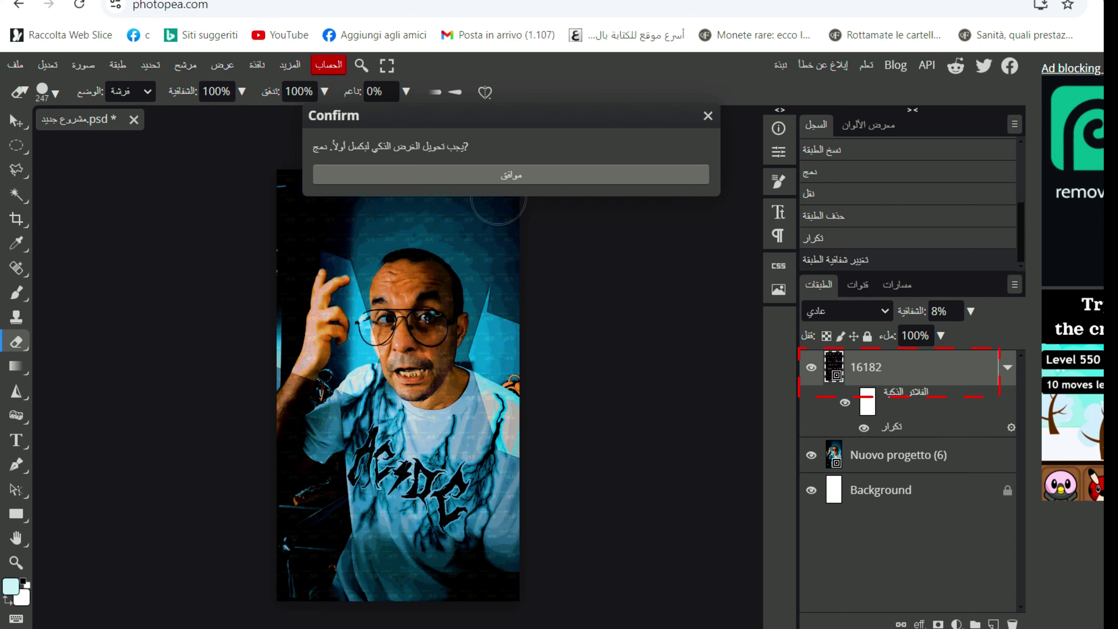
{"action": "left_click", "coordinate": [508, 176]}
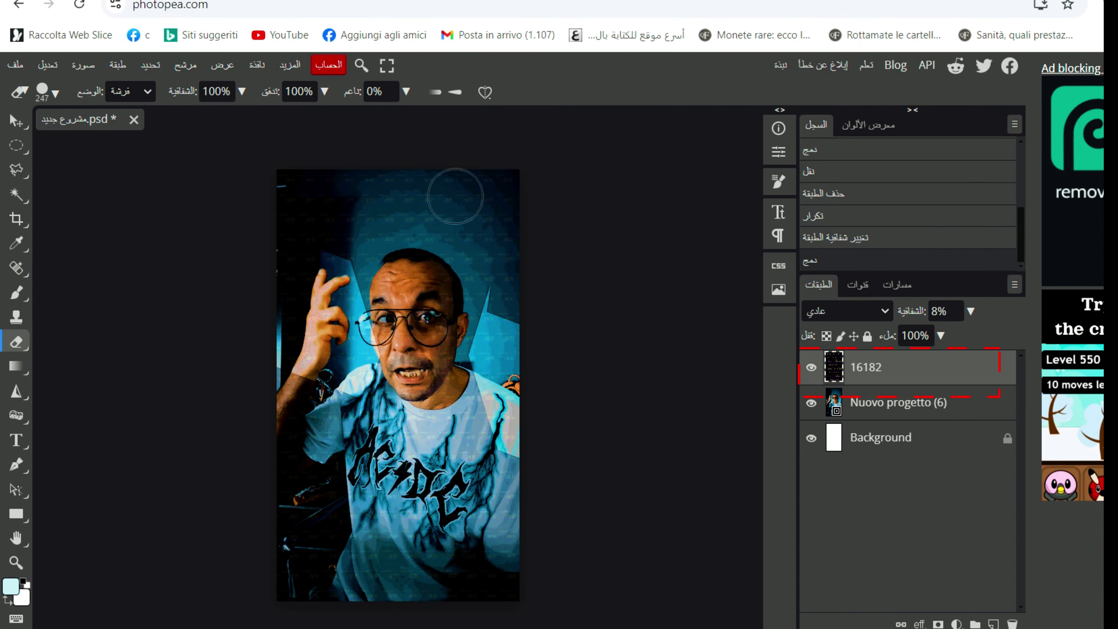
Convert the 16182 pattern layer to a smart object and rasterize it again.
{"action": "right_click", "coordinate": [922, 369]}
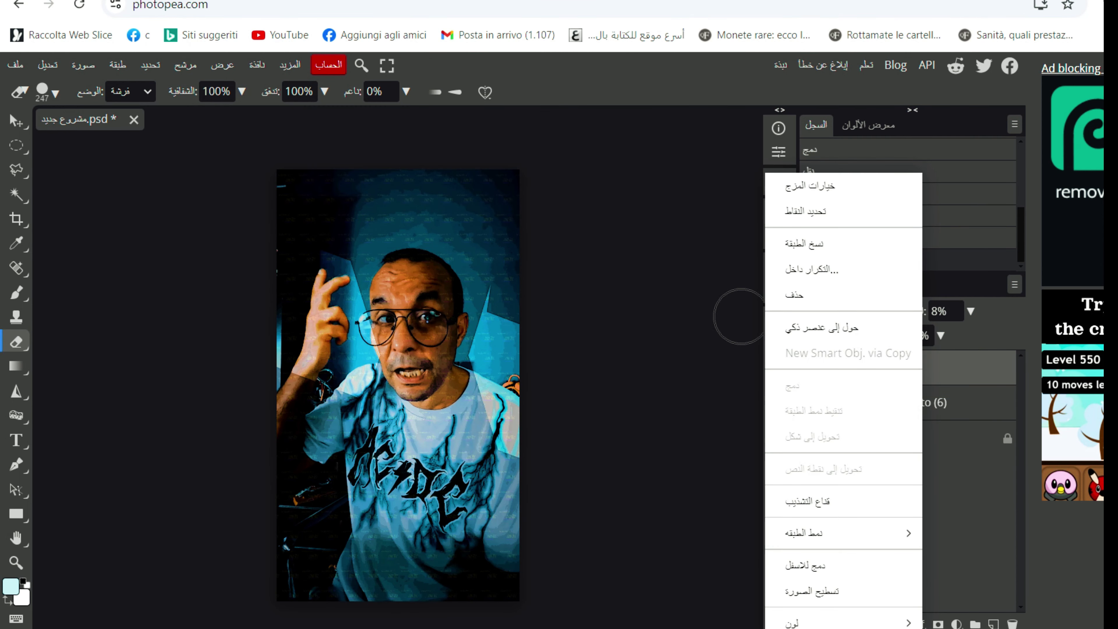
{"action": "left_click", "coordinate": [821, 327]}
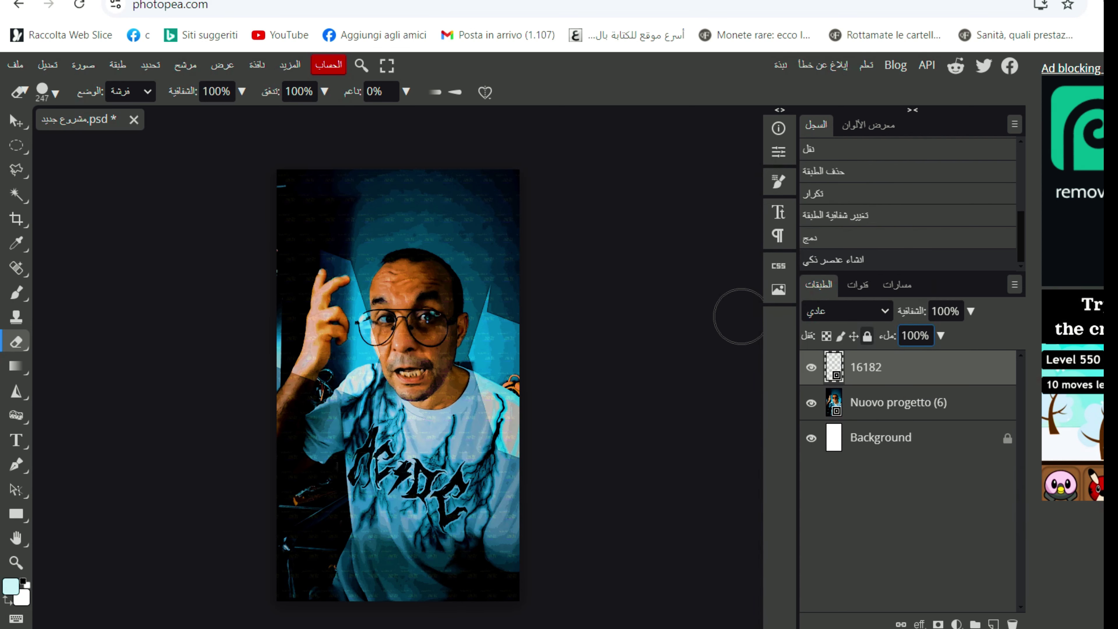
{"action": "right_click", "coordinate": [916, 367]}
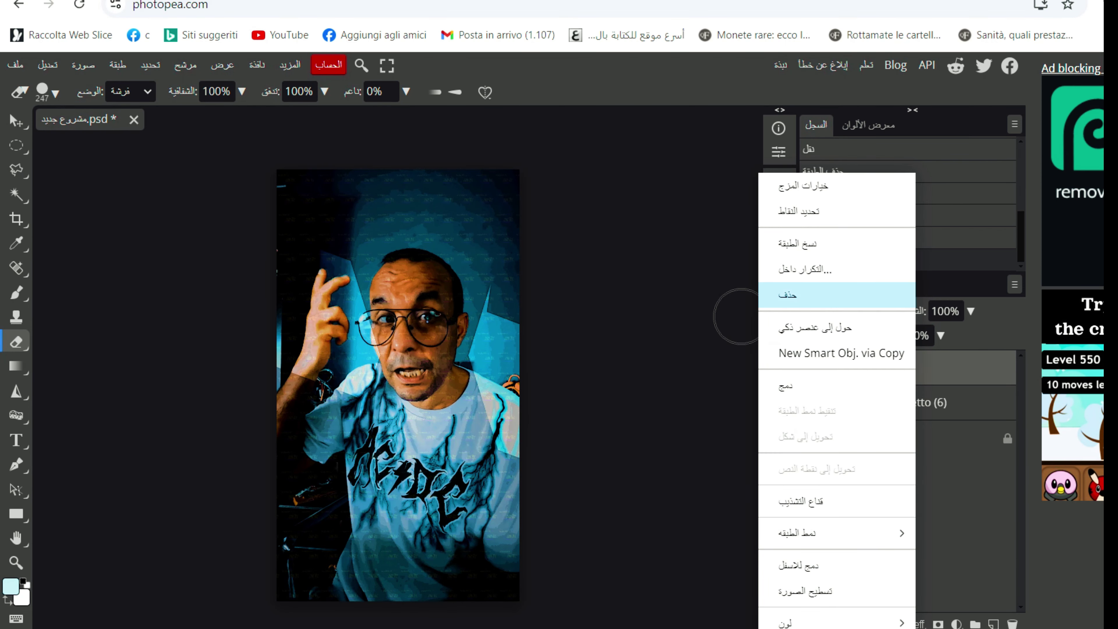
{"action": "left_click", "coordinate": [792, 386]}
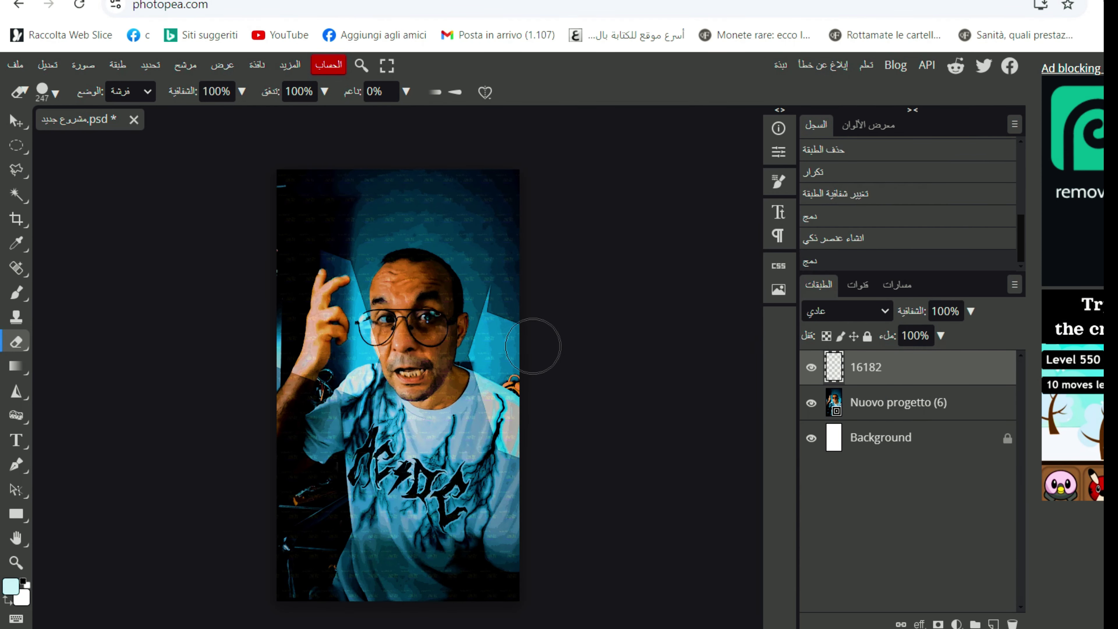
Try erasing the logo pattern along the photo's upper-right background, and undo the eraser stroke.
{"action": "mouse_move", "coordinate": [533, 345]}
{"action": "left_mouse_down"}
{"action": "mouse_move", "coordinate": [439, 245]}
{"action": "mouse_move", "coordinate": [439, 216]}
{"action": "mouse_move", "coordinate": [455, 212]}
{"action": "mouse_move", "coordinate": [503, 268]}
{"action": "mouse_move", "coordinate": [487, 187]}
{"action": "left_mouse_up"}
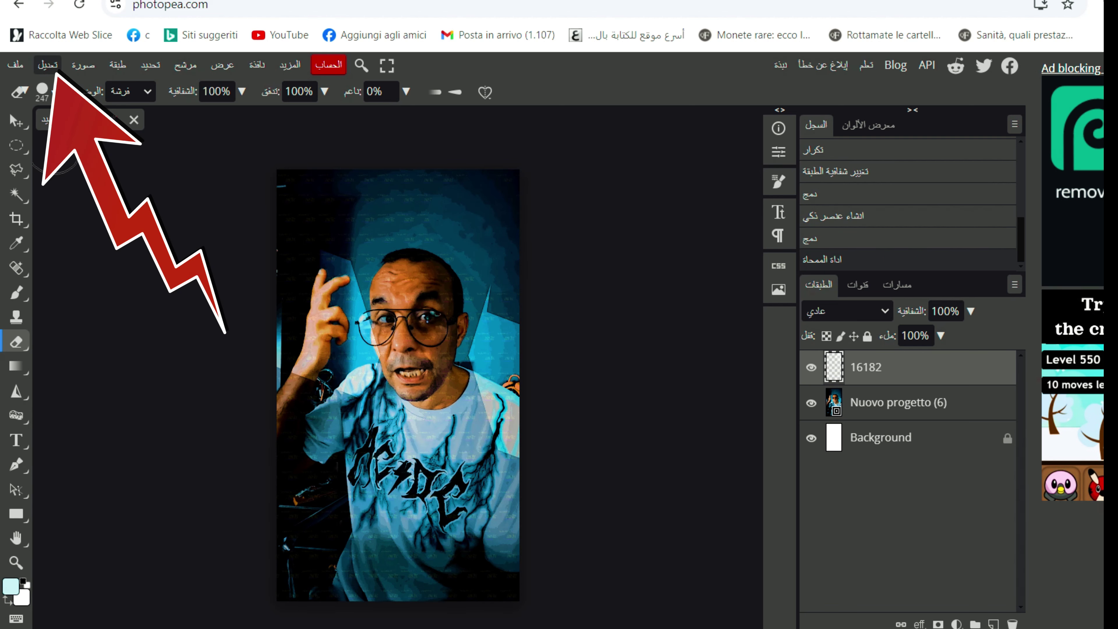
{"action": "left_click", "coordinate": [48, 64]}
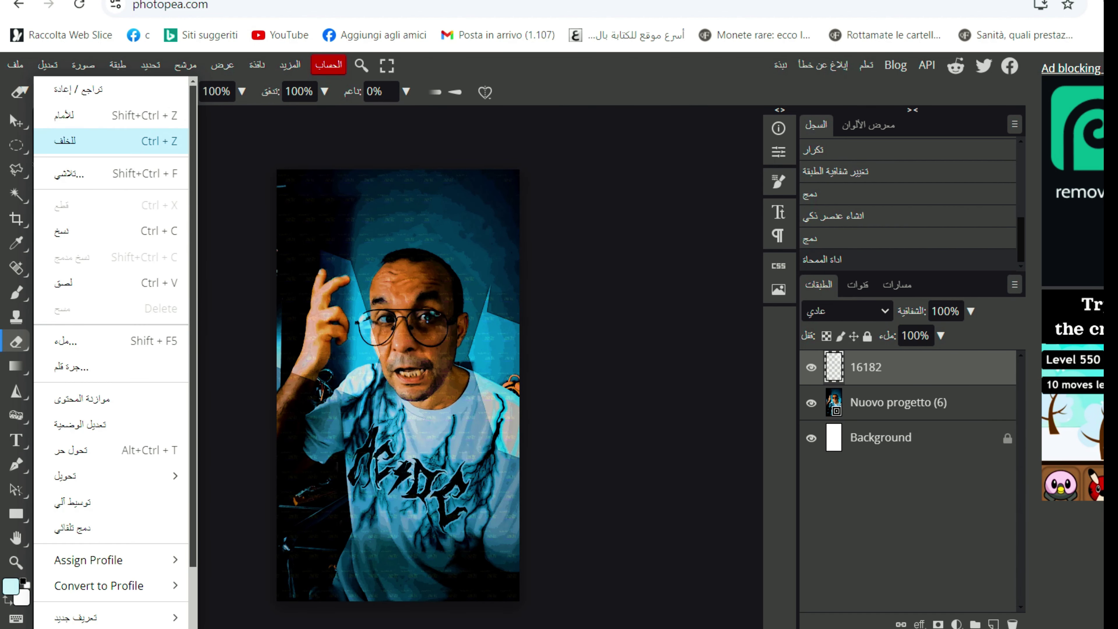
{"action": "left_click", "coordinate": [101, 141]}
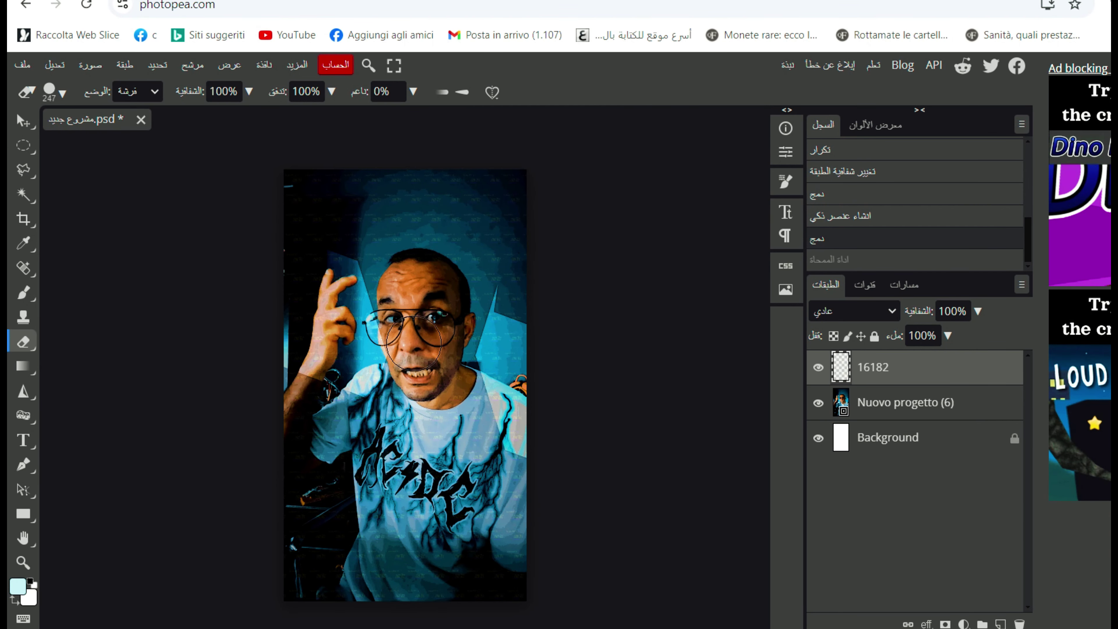
Erase the logo pattern over the man's face and shirt, reducing the Eraser size to 32 px for the finer shirt strokes.
{"action": "left_click", "coordinate": [425, 288]}
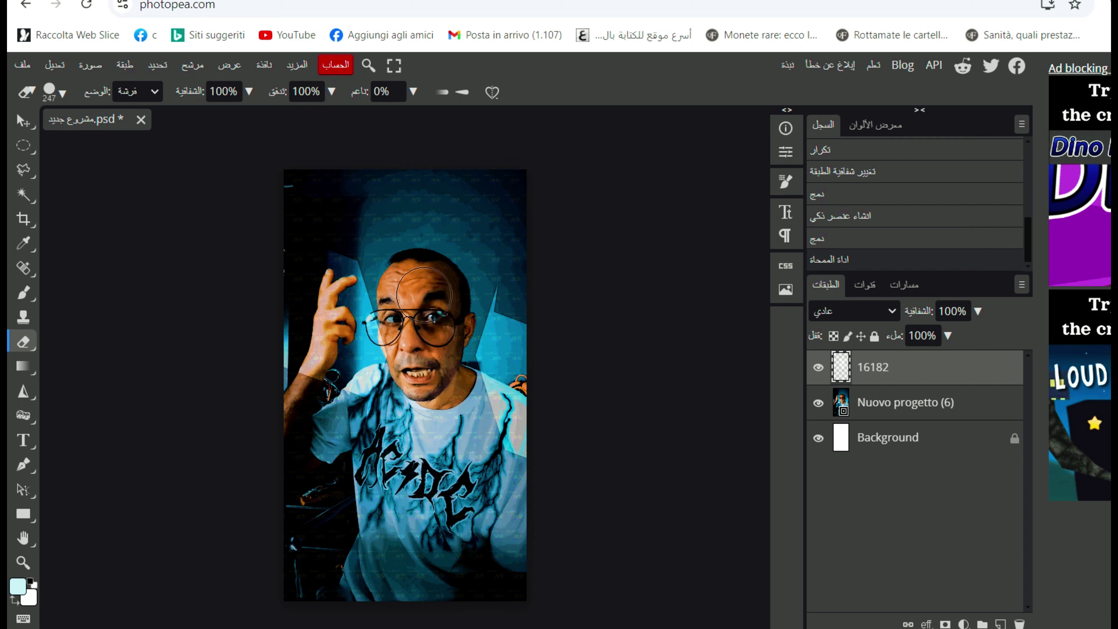
{"action": "mouse_move", "coordinate": [402, 435]}
{"action": "left_mouse_down"}
{"action": "mouse_move", "coordinate": [422, 422]}
{"action": "mouse_move", "coordinate": [444, 492]}
{"action": "mouse_move", "coordinate": [457, 451]}
{"action": "mouse_move", "coordinate": [451, 414]}
{"action": "mouse_move", "coordinate": [484, 418]}
{"action": "mouse_move", "coordinate": [499, 562]}
{"action": "mouse_move", "coordinate": [366, 584]}
{"action": "mouse_move", "coordinate": [399, 542]}
{"action": "mouse_move", "coordinate": [381, 394]}
{"action": "left_mouse_up"}
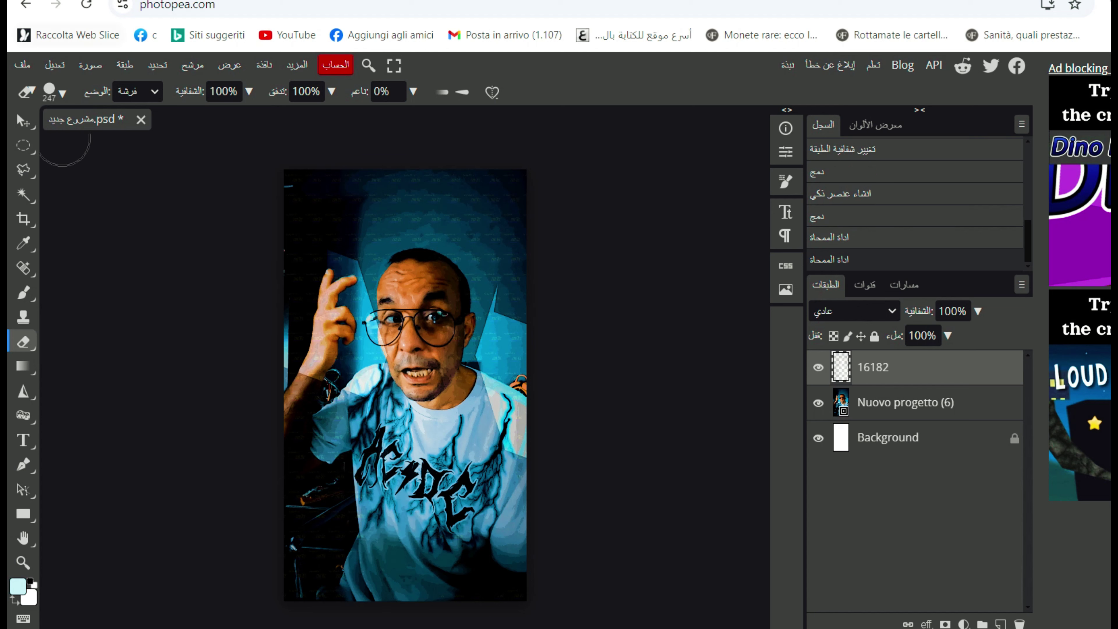
{"action": "left_click", "coordinate": [54, 92]}
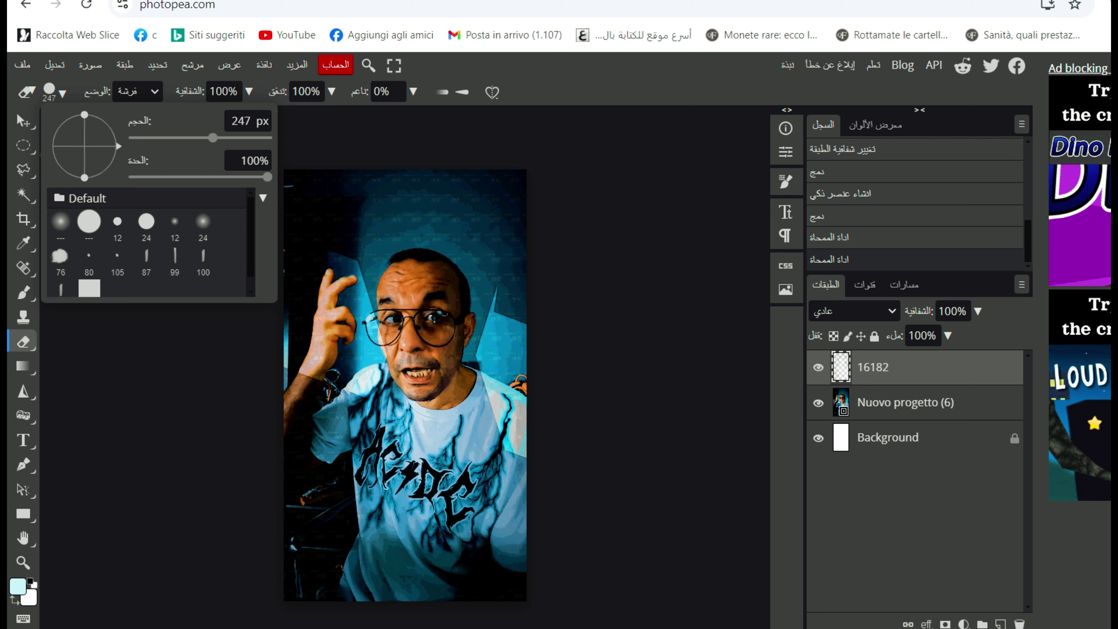
{"action": "left_click_drag", "start_coordinate": [213, 137], "coordinate": [170, 138]}
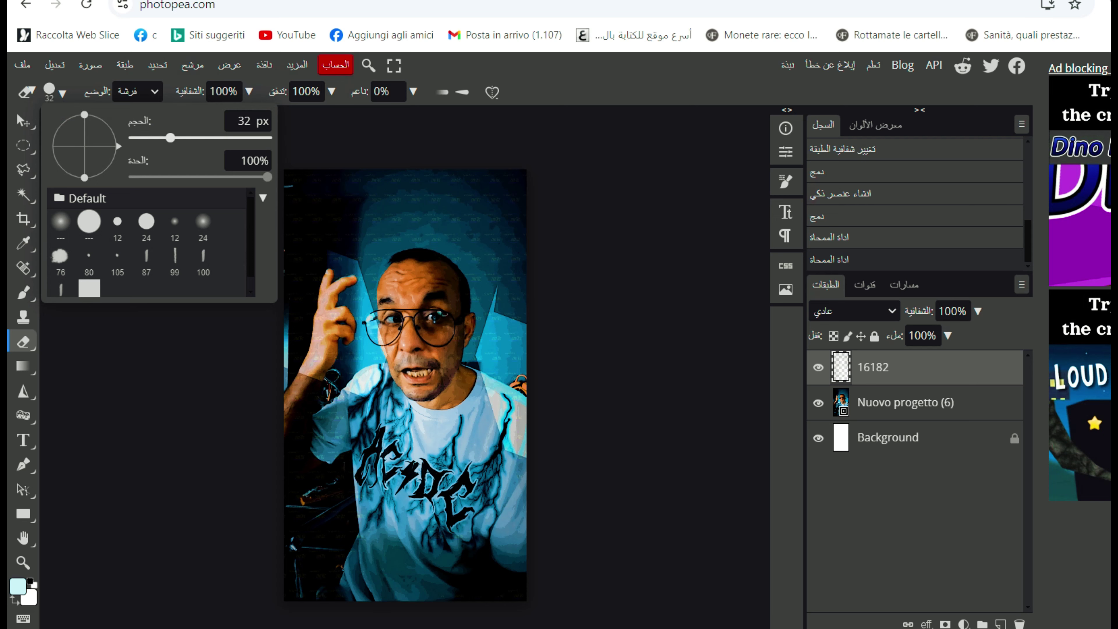
{"action": "left_click", "coordinate": [286, 449]}
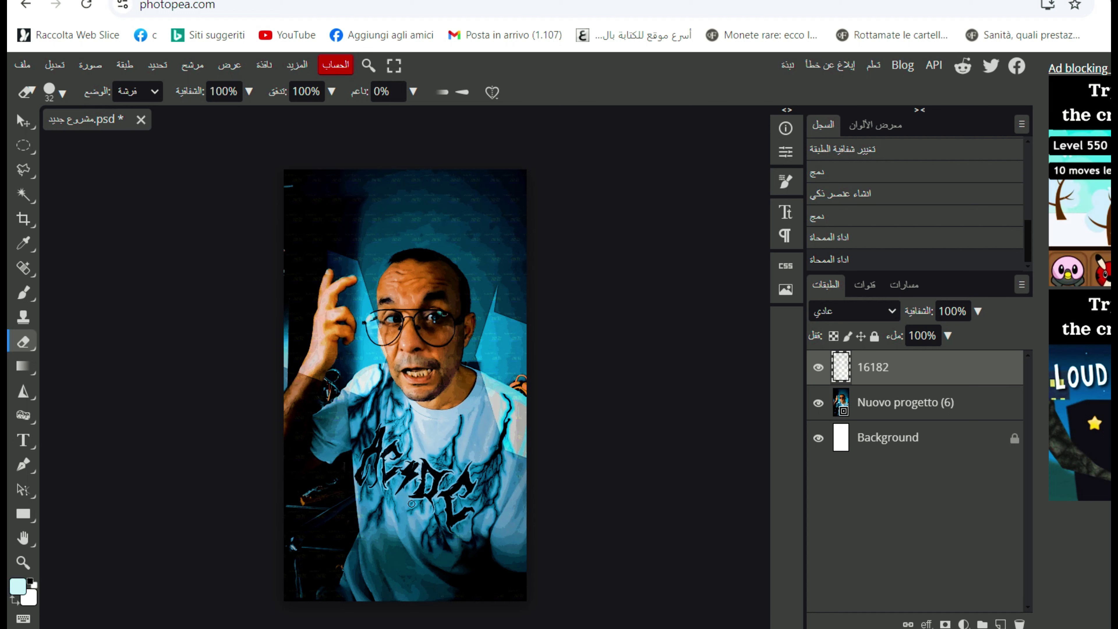
{"action": "left_click_drag", "start_coordinate": [412, 504], "coordinate": [412, 442]}
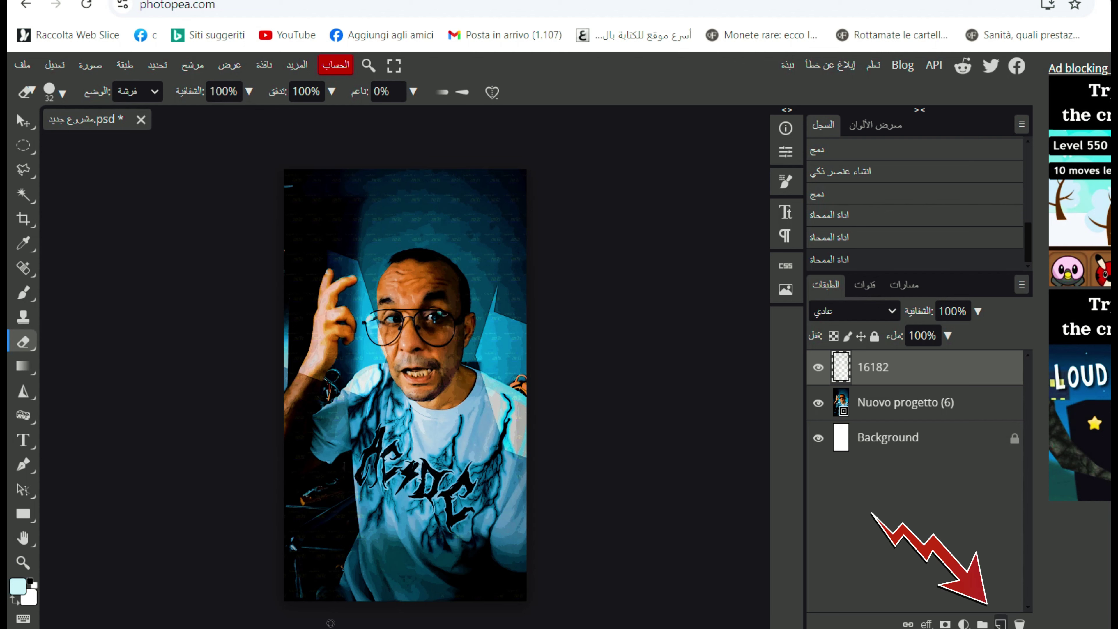
Add a new layer above the 16182 layer and set the Brush to the soft round preset with 0% hardness and 307 px size.
{"action": "left_click", "coordinate": [1001, 624]}
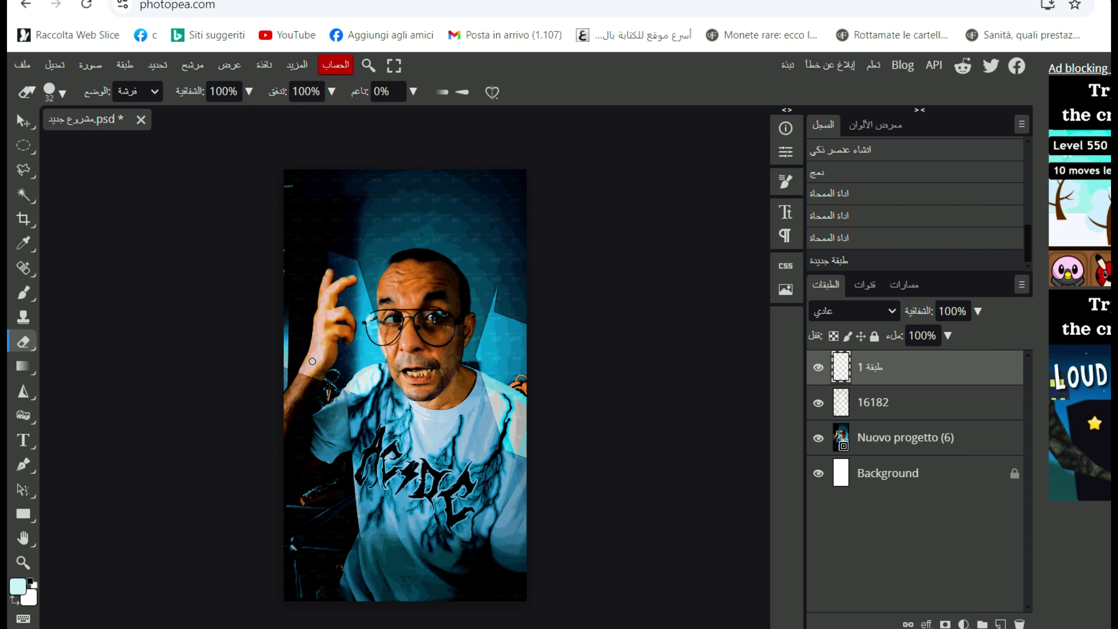
{"action": "key", "text": "b"}
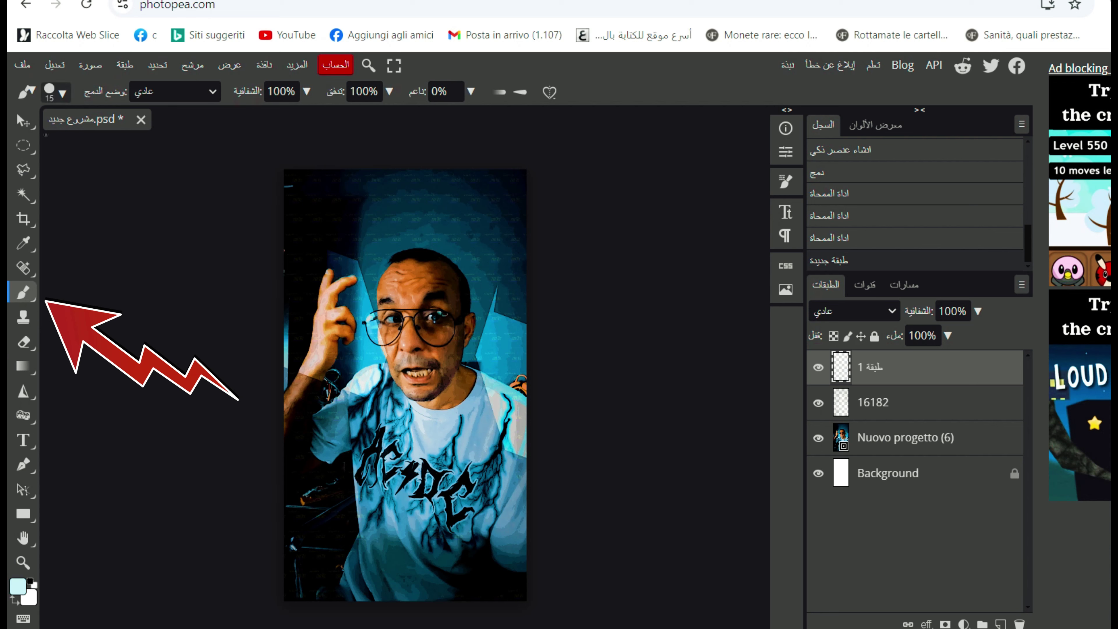
{"action": "left_click", "coordinate": [55, 92]}
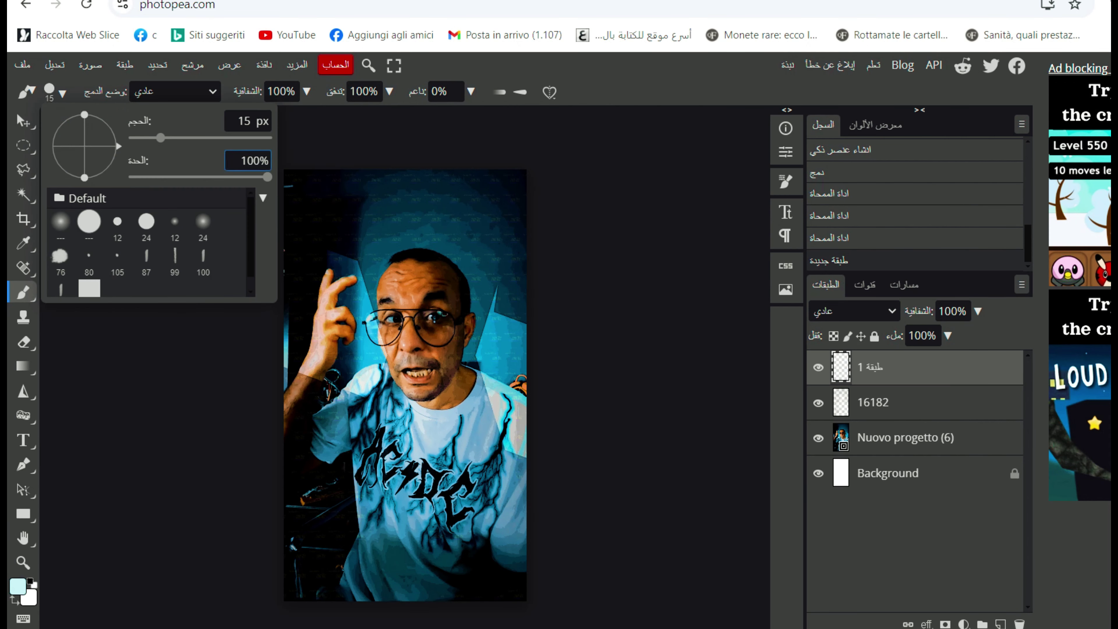
{"action": "left_click", "coordinate": [61, 225]}
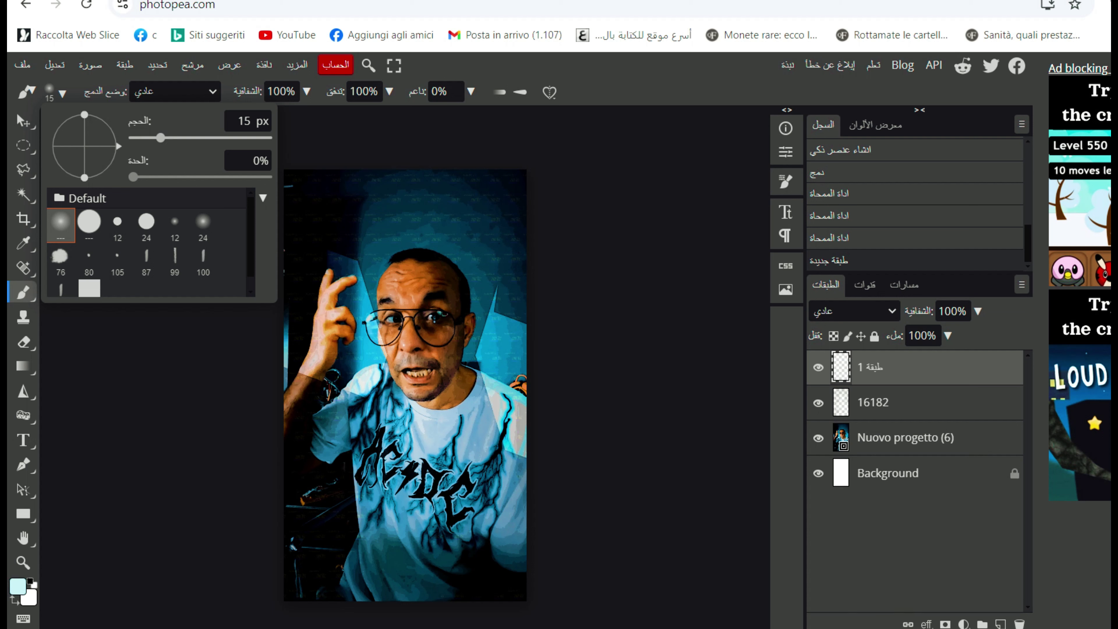
{"action": "left_click", "coordinate": [192, 137]}
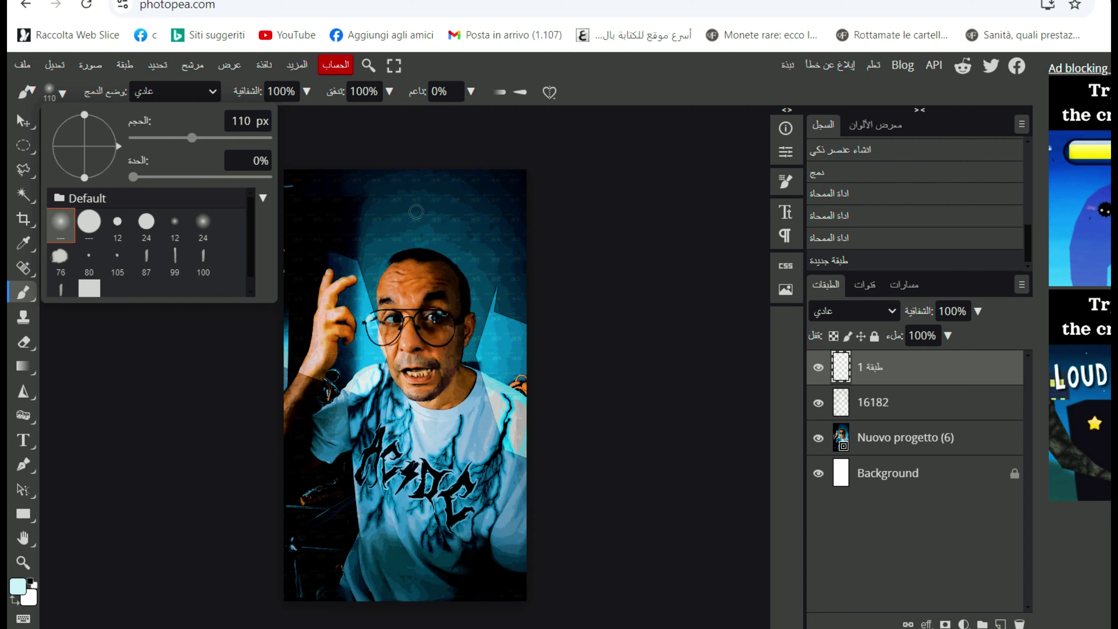
{"action": "left_click", "coordinate": [220, 138]}
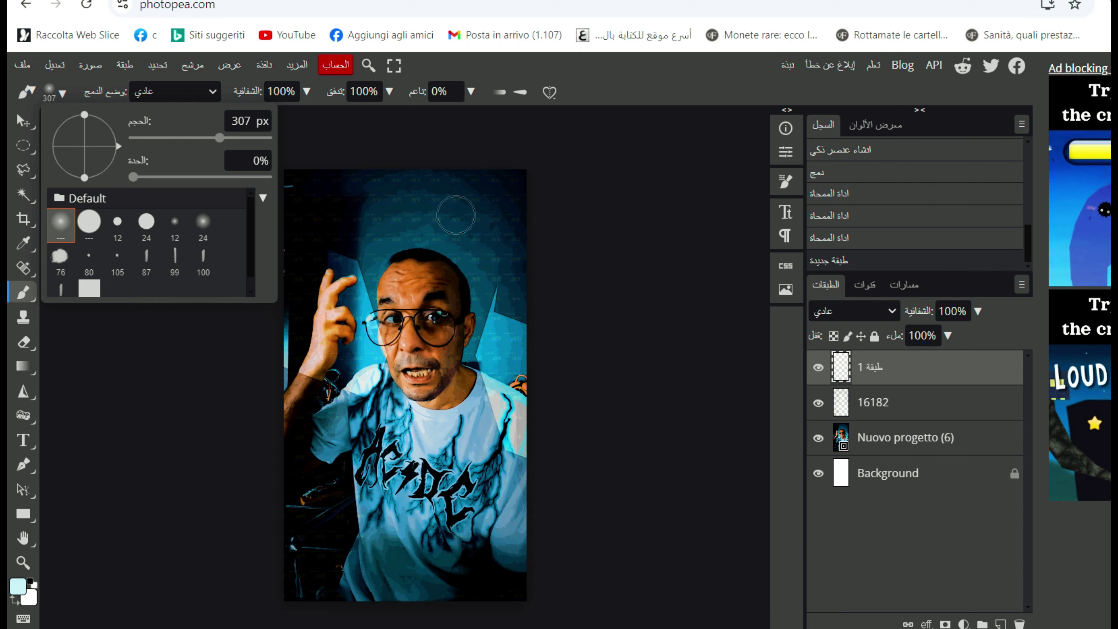
{"action": "left_click", "coordinate": [109, 384]}
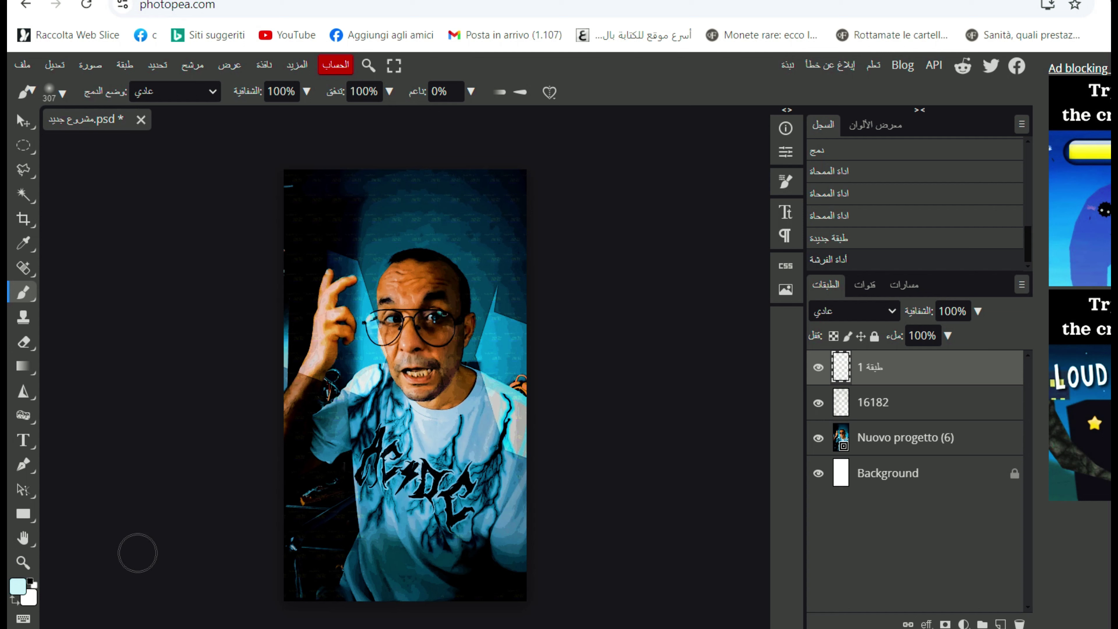
Paint soft pale-blue light spots on the new layer at the photo's lower-left edge and bottom-right corner.
{"action": "left_click", "coordinate": [304, 525]}
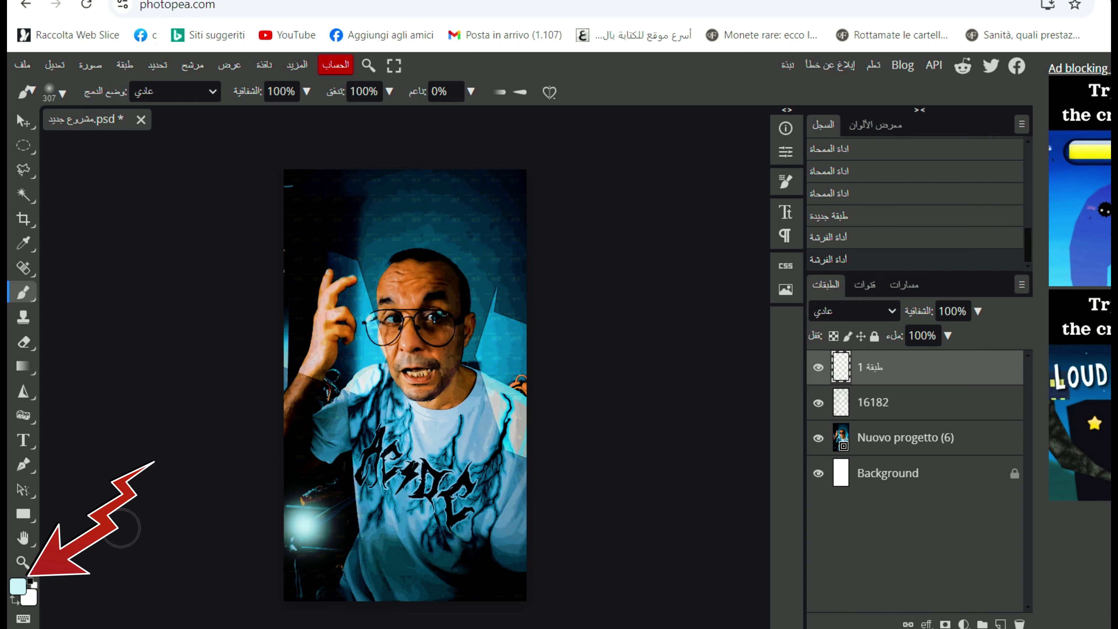
{"action": "left_click", "coordinate": [505, 593]}
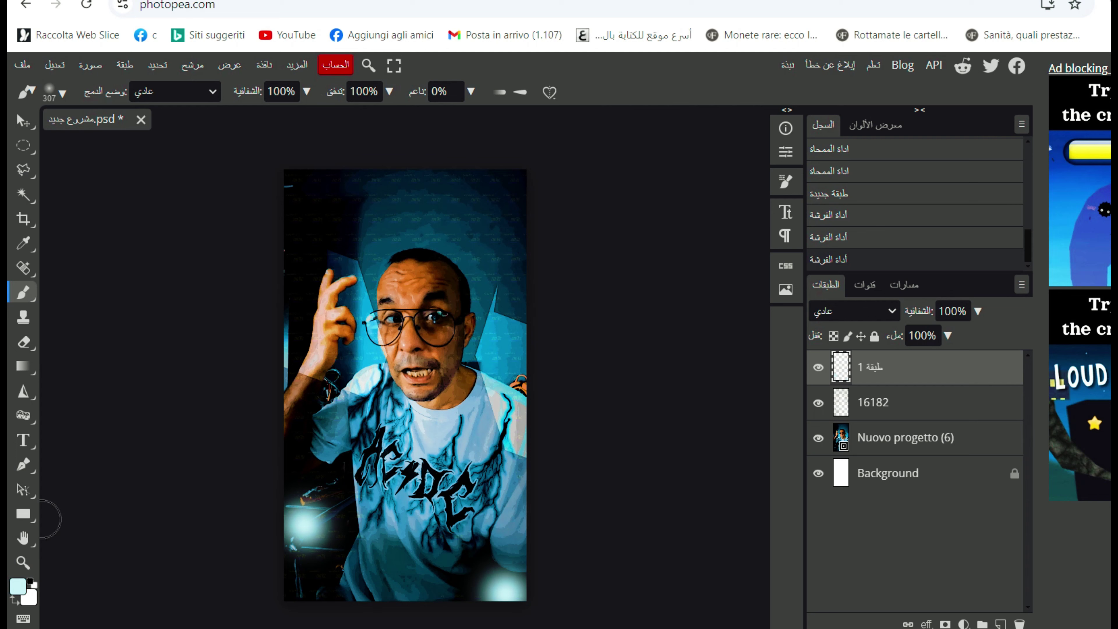
Set the foreground colour to yellow #f2c928 and paint soft light spots in the photo's two upper corners.
{"action": "left_click", "coordinate": [17, 586]}
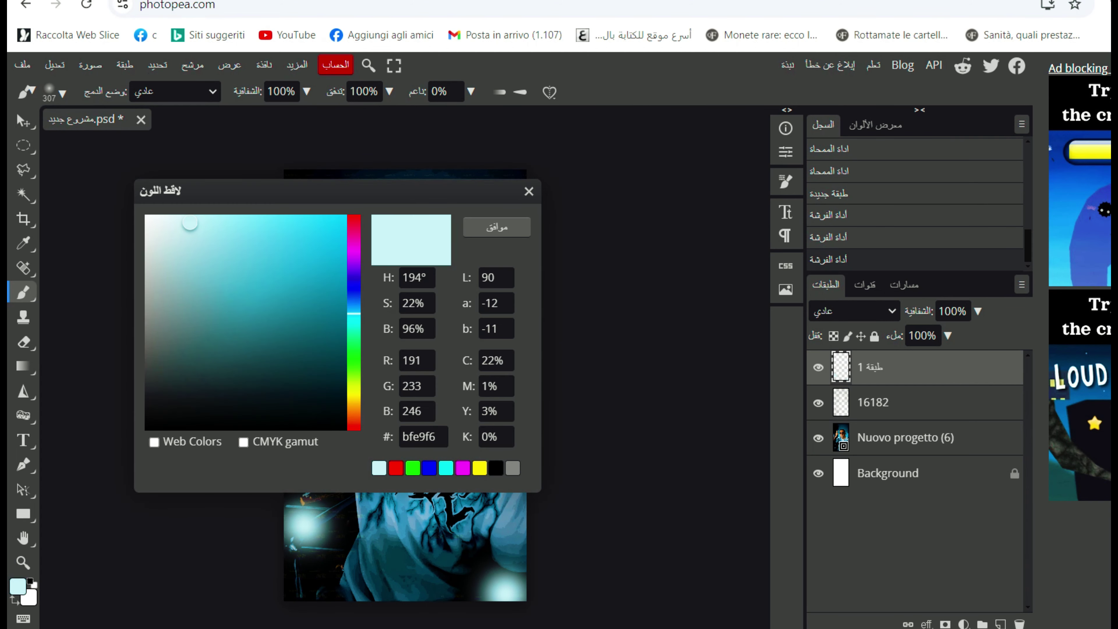
{"action": "left_click", "coordinate": [354, 401]}
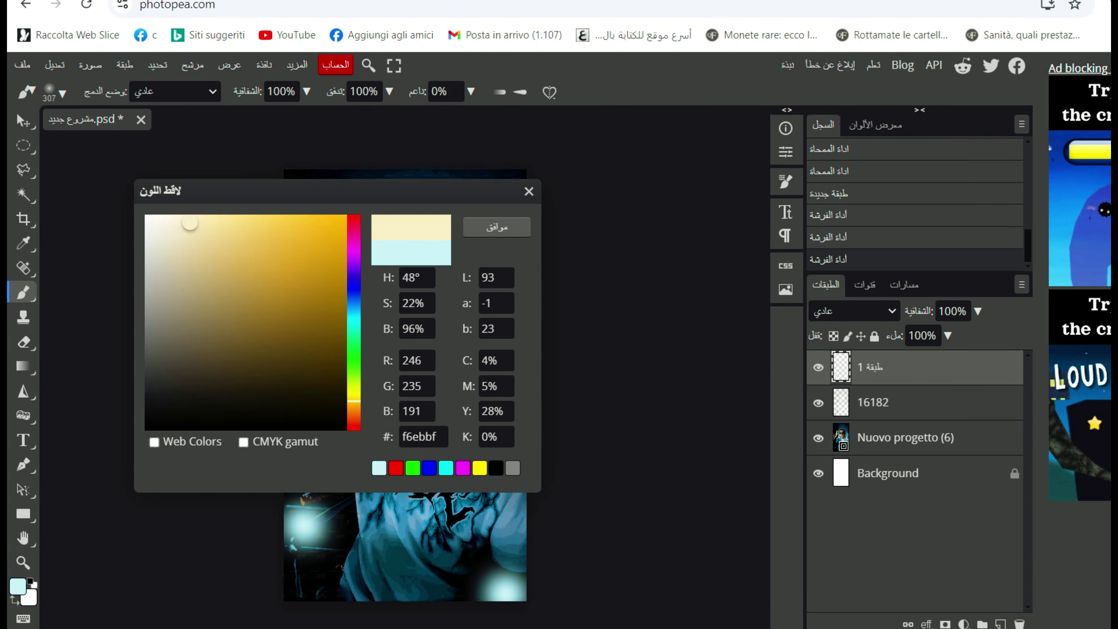
{"action": "left_click", "coordinate": [314, 226]}
{"action": "left_click", "coordinate": [496, 226]}
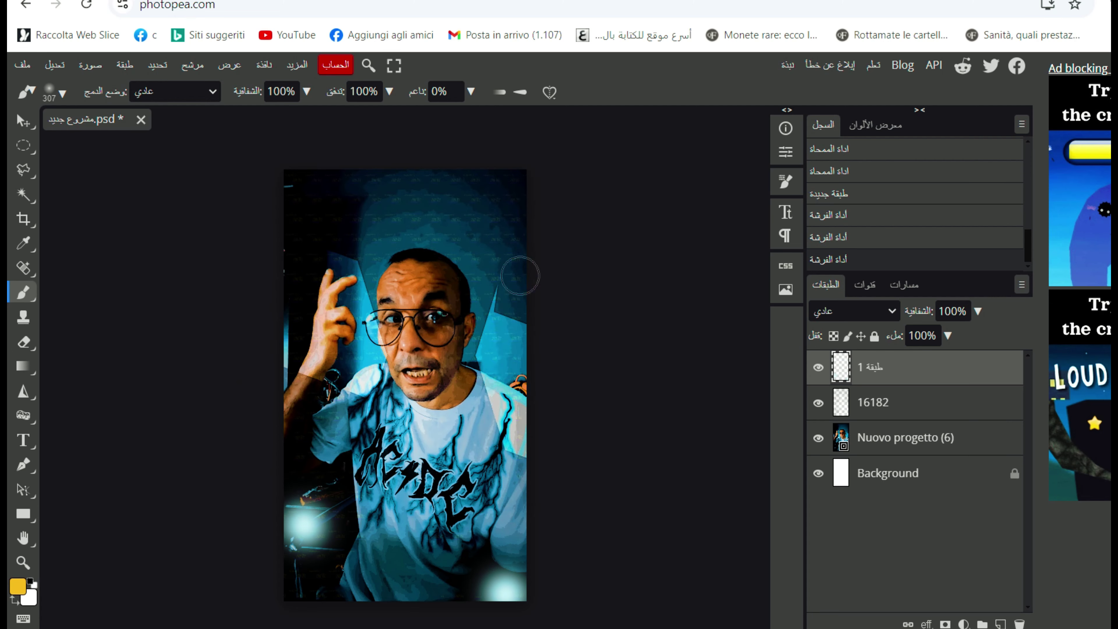
{"action": "left_click", "coordinate": [507, 191]}
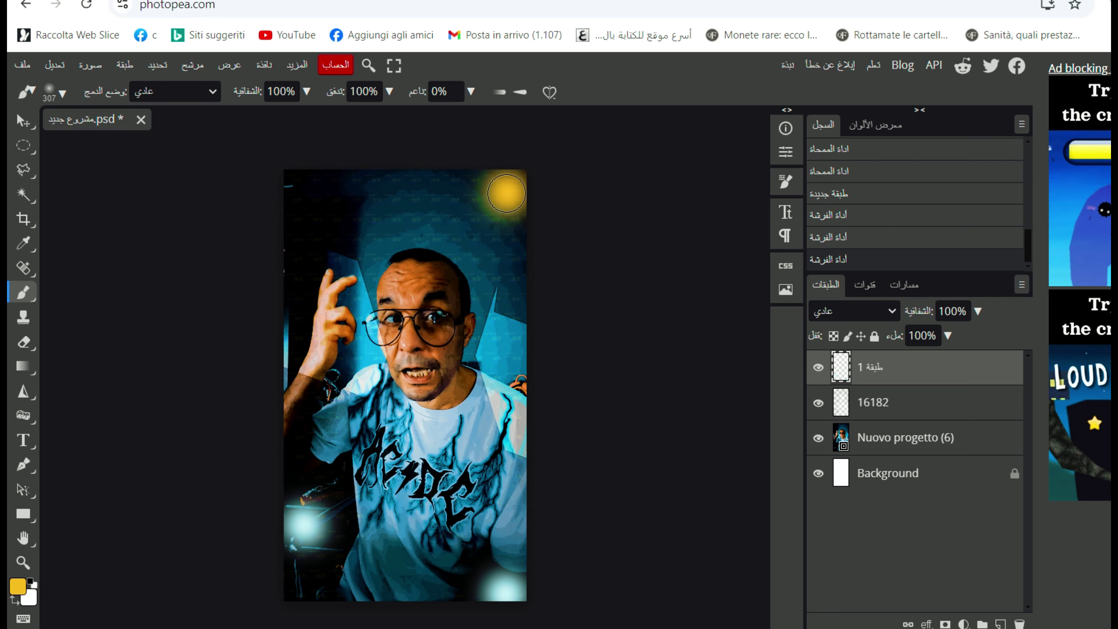
{"action": "left_click", "coordinate": [307, 194]}
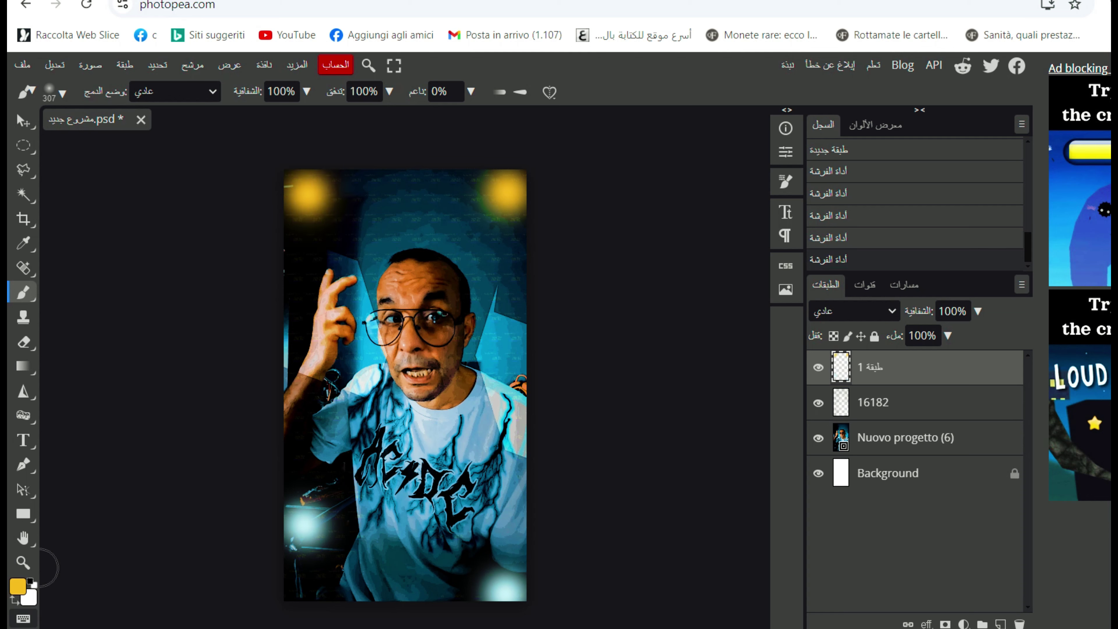
Set the foreground colour to purple #c40fe1 and paint two spots at the photo's top centre, one bottom-left and one on the right edge.
{"action": "left_click", "coordinate": [17, 586]}
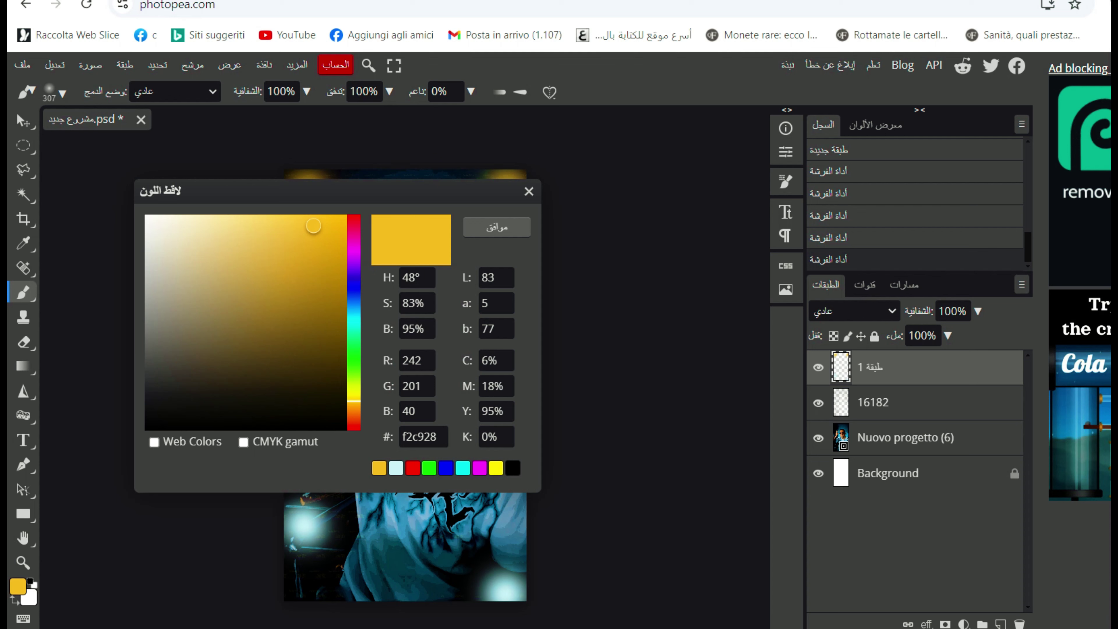
{"action": "left_click", "coordinate": [354, 255]}
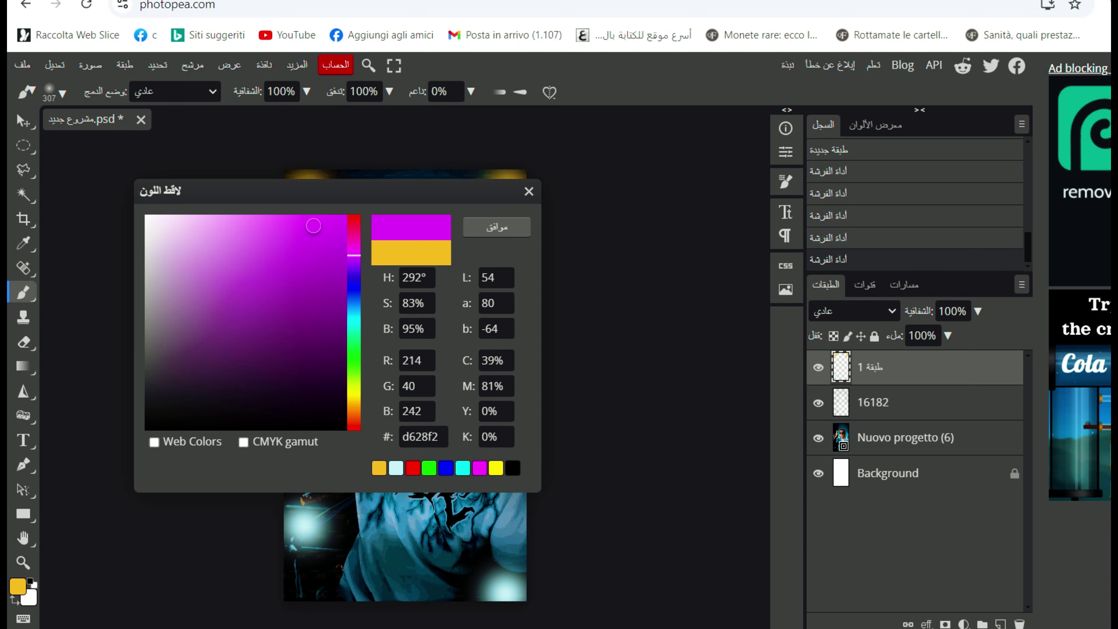
{"action": "left_click_drag", "start_coordinate": [314, 225], "coordinate": [332, 243]}
{"action": "left_click", "coordinate": [496, 227]}
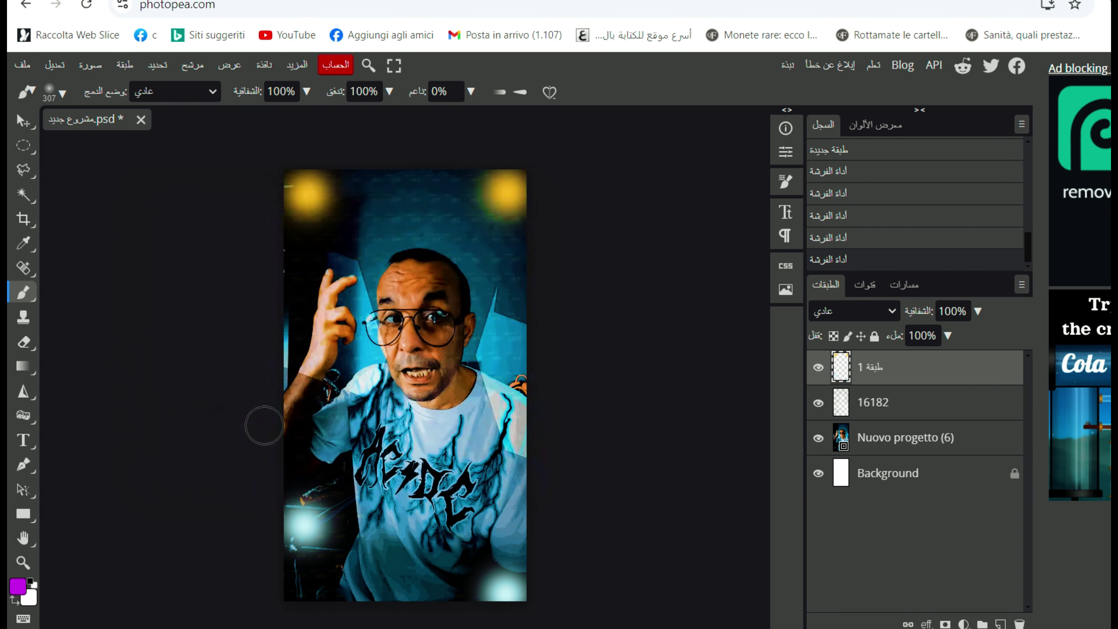
{"action": "left_click", "coordinate": [387, 189]}
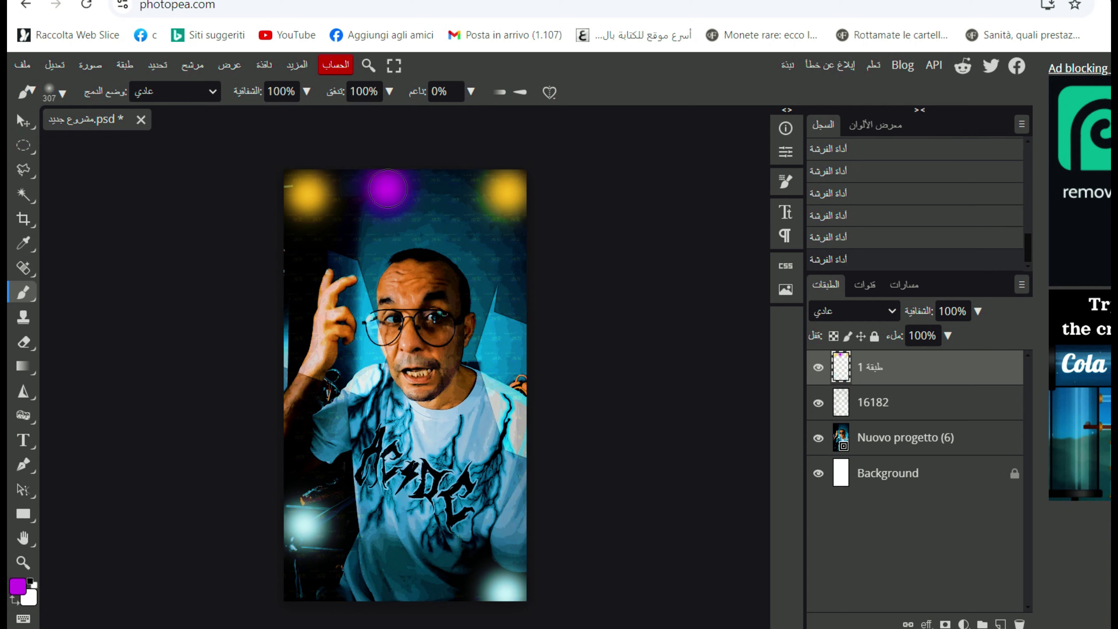
{"action": "left_click", "coordinate": [432, 188]}
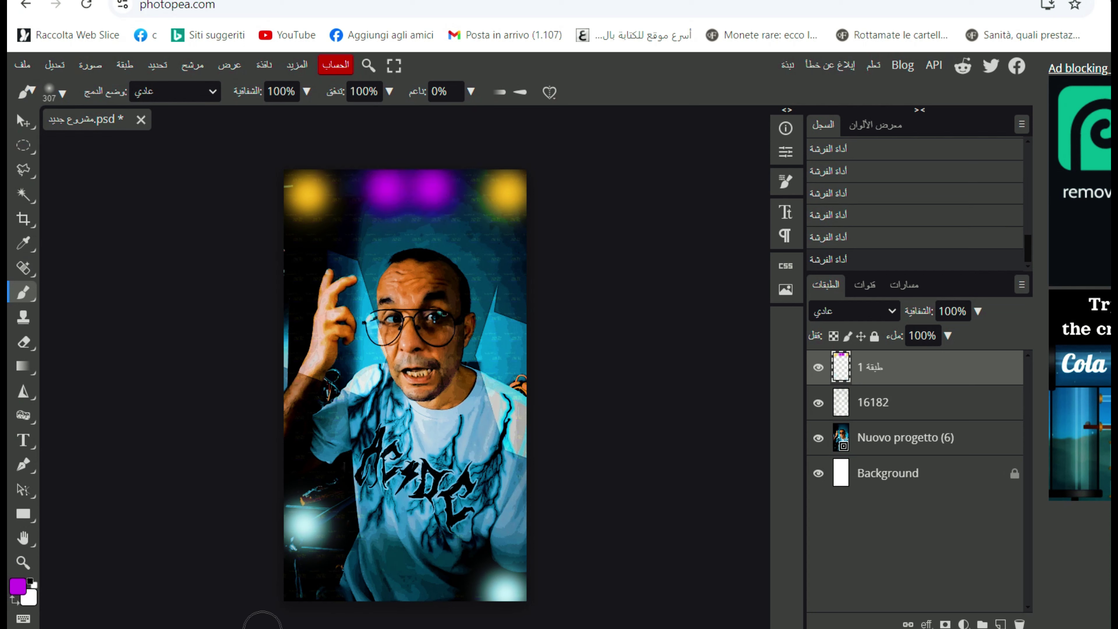
{"action": "left_click", "coordinate": [306, 587]}
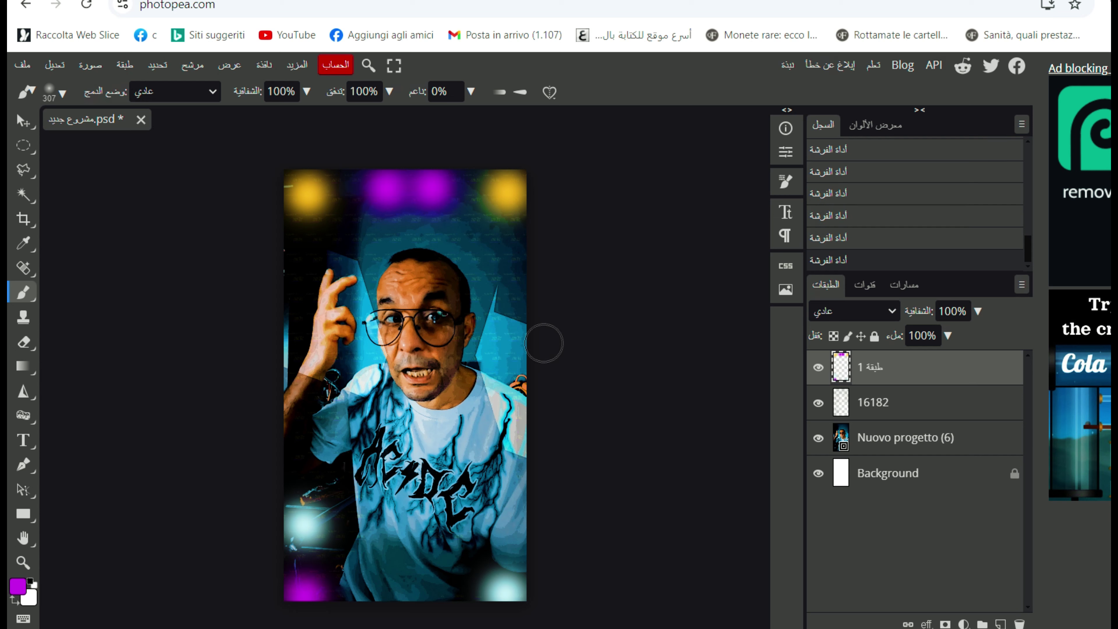
{"action": "left_click", "coordinate": [511, 357]}
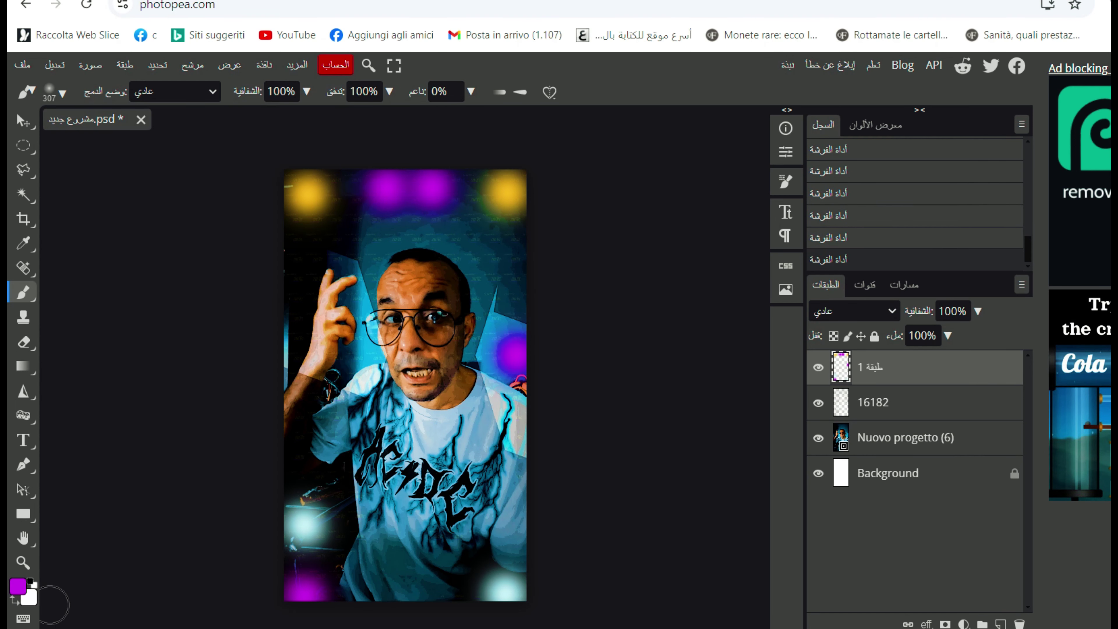
Set the foreground colour to red #f3122e and paint two soft spots along the photo's left edge and one on the upper right edge.
{"action": "left_click", "coordinate": [17, 585]}
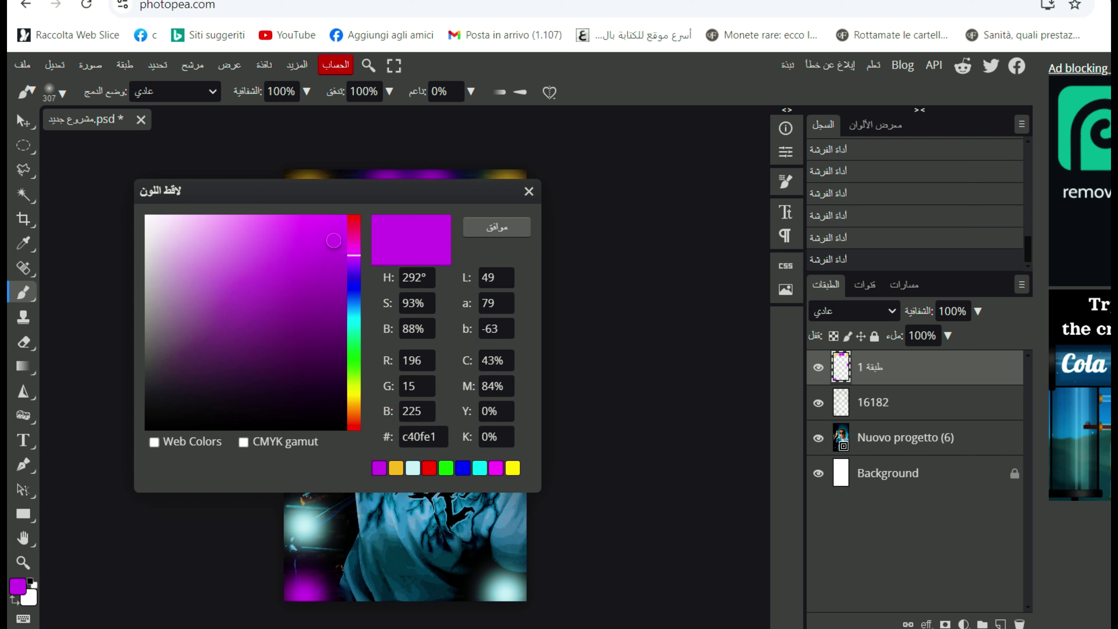
{"action": "left_click", "coordinate": [354, 415]}
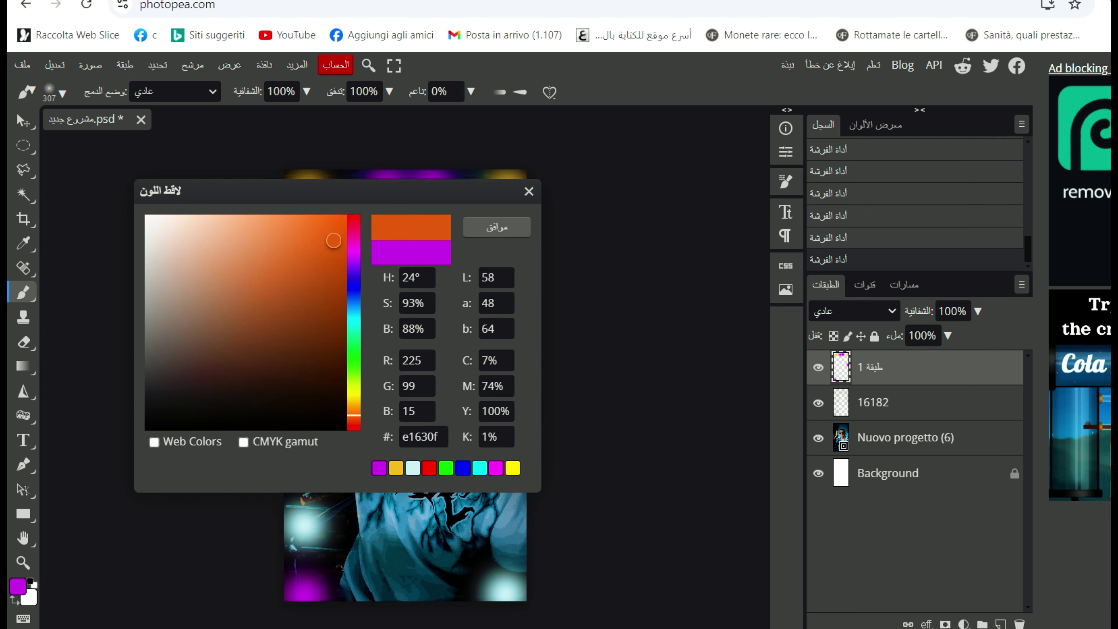
{"action": "left_click_drag", "start_coordinate": [354, 415], "coordinate": [354, 417]}
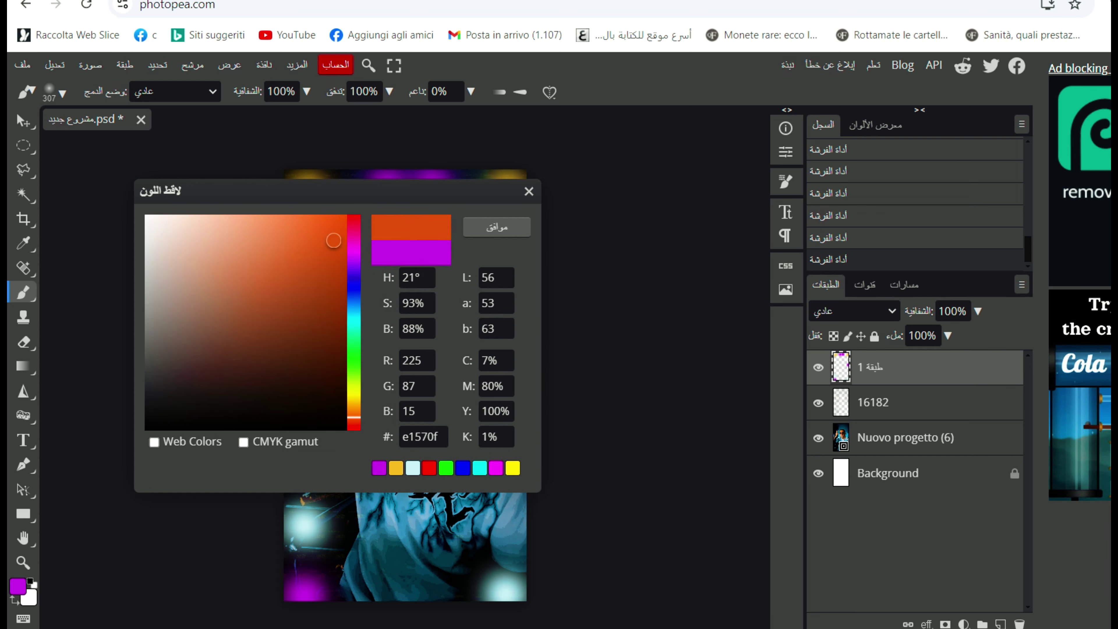
{"action": "left_click", "coordinate": [354, 219]}
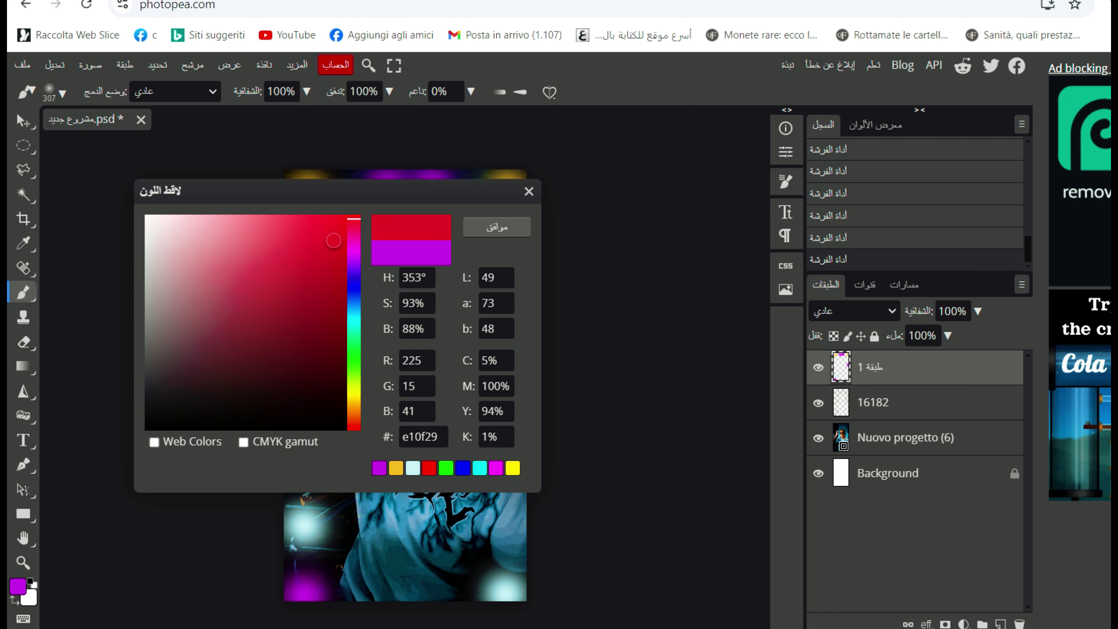
{"action": "left_click", "coordinate": [333, 224]}
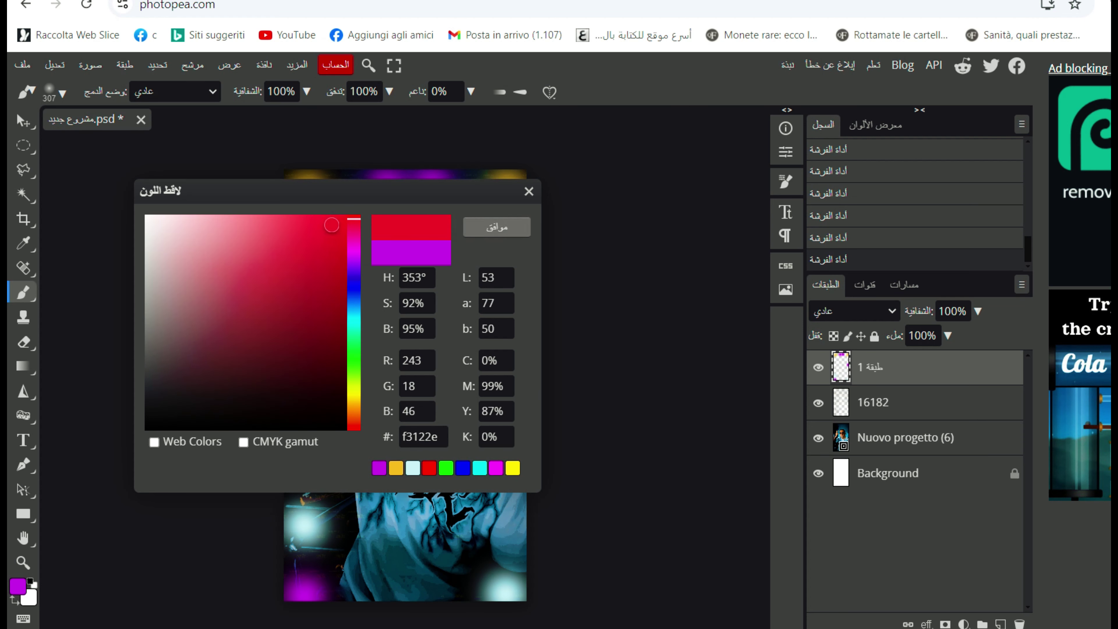
{"action": "left_click", "coordinate": [497, 227]}
{"action": "left_click", "coordinate": [298, 468]}
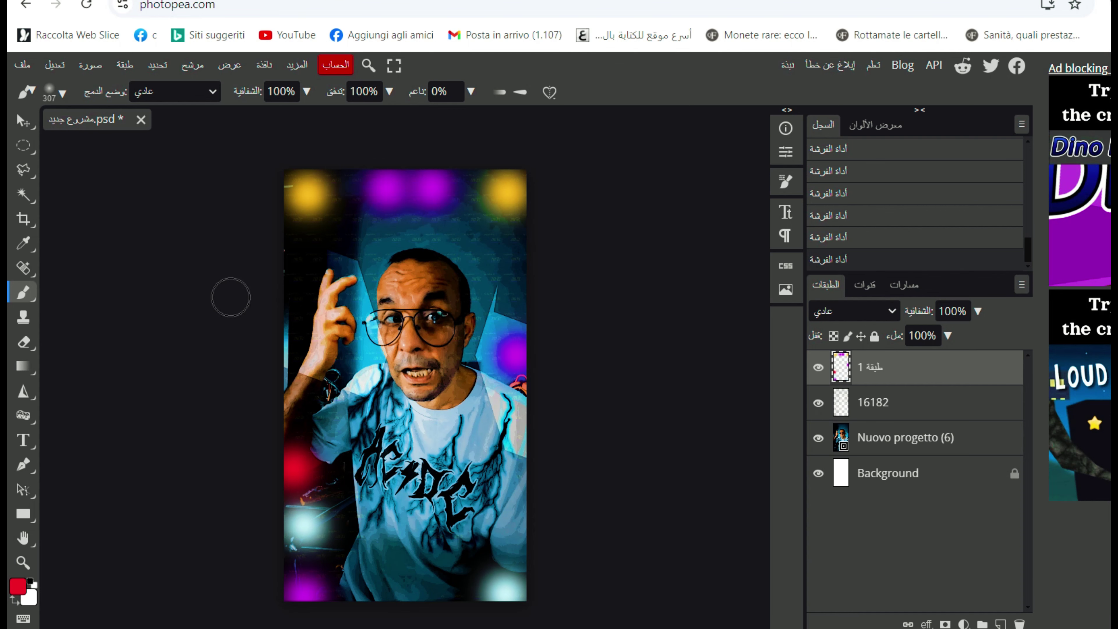
{"action": "left_click", "coordinate": [294, 273]}
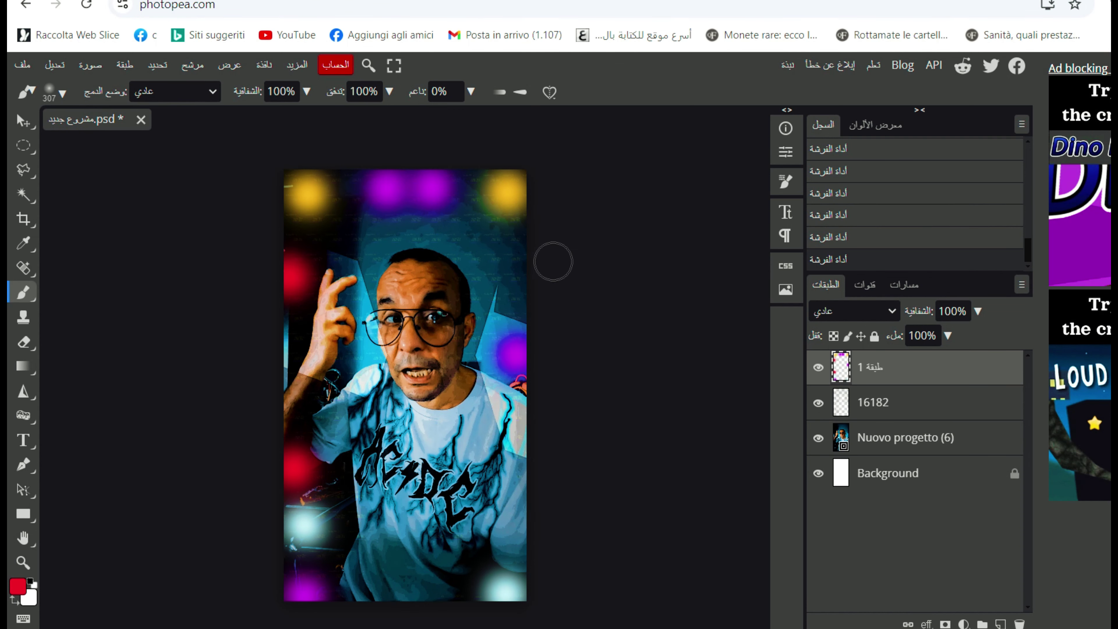
{"action": "left_click", "coordinate": [513, 265]}
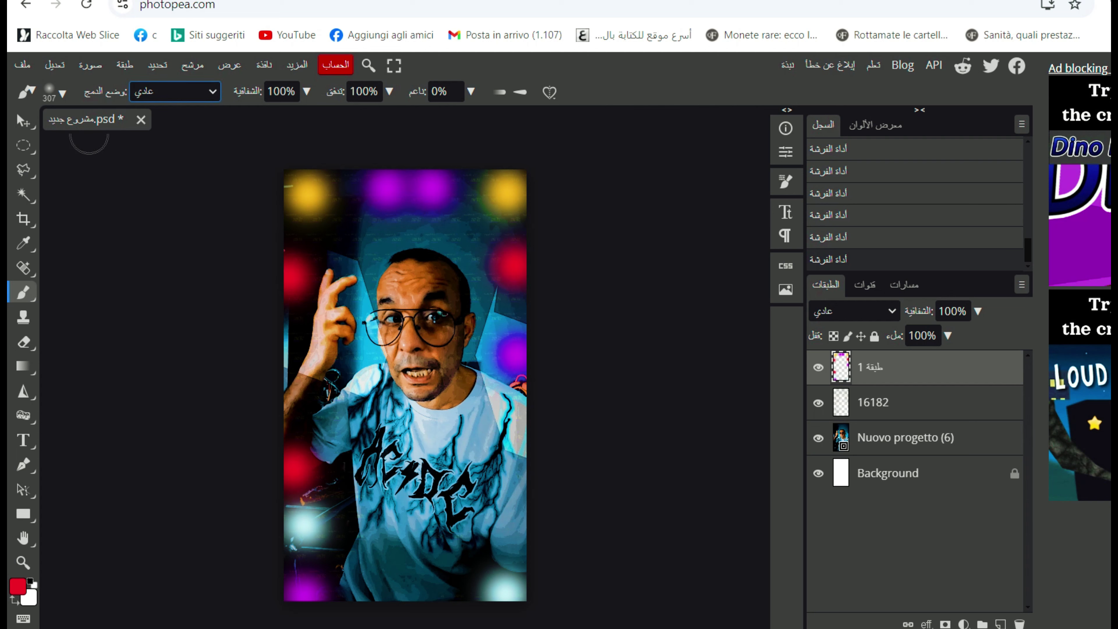
Set the brush size to 1000 px and paint large soft red glows on the photo's right edge and in its bottom-left corner.
{"action": "left_click", "coordinate": [55, 93]}
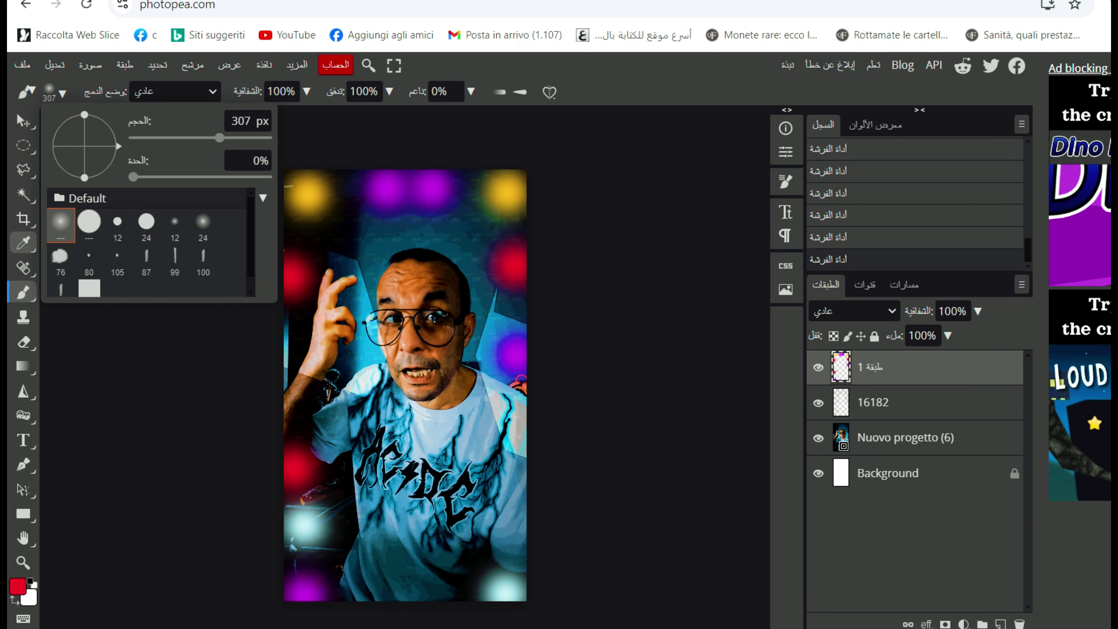
{"action": "left_click_drag", "start_coordinate": [220, 137], "coordinate": [268, 138]}
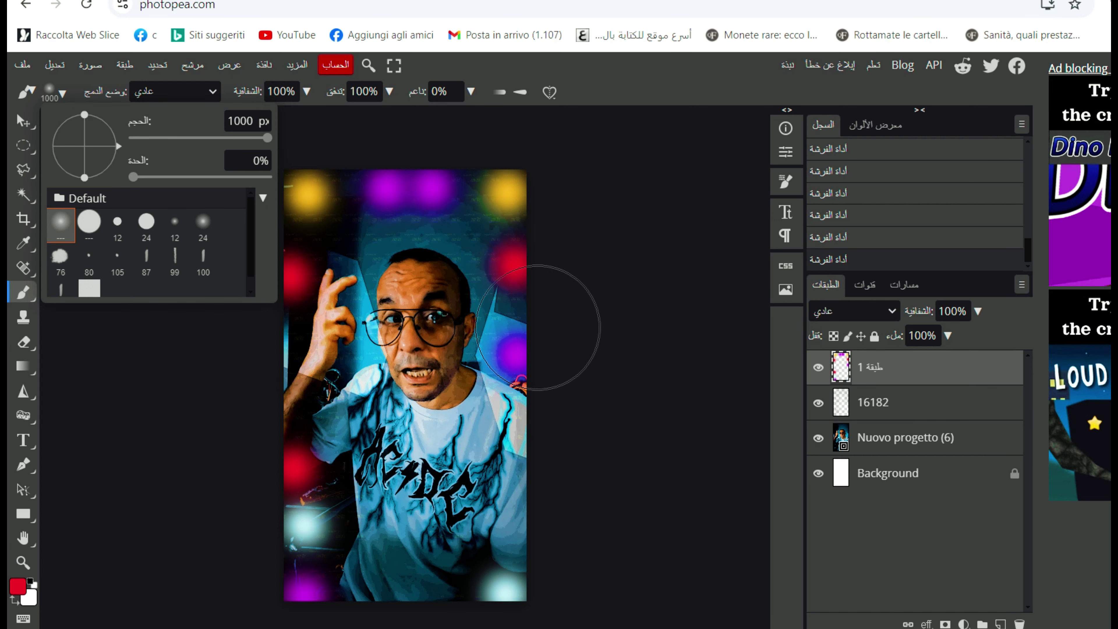
{"action": "left_click", "coordinate": [536, 333]}
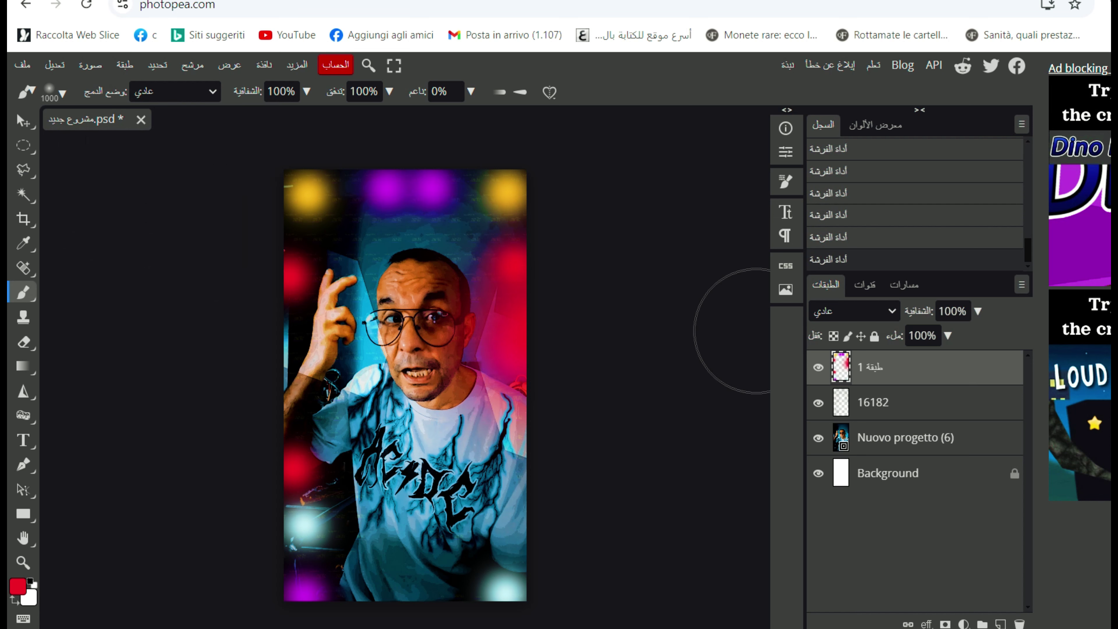
{"action": "left_click", "coordinate": [311, 569]}
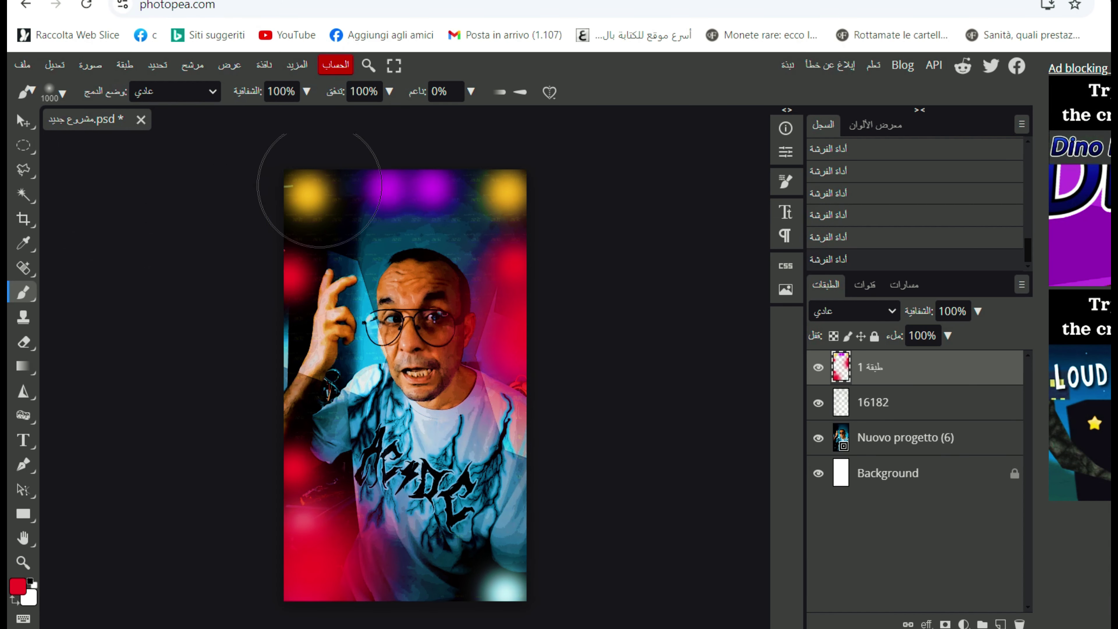
Set the foreground colour to a dark yellowish brown and paint large soft glows in the photo's top-left corner and on its right edge.
{"action": "left_click", "coordinate": [18, 586]}
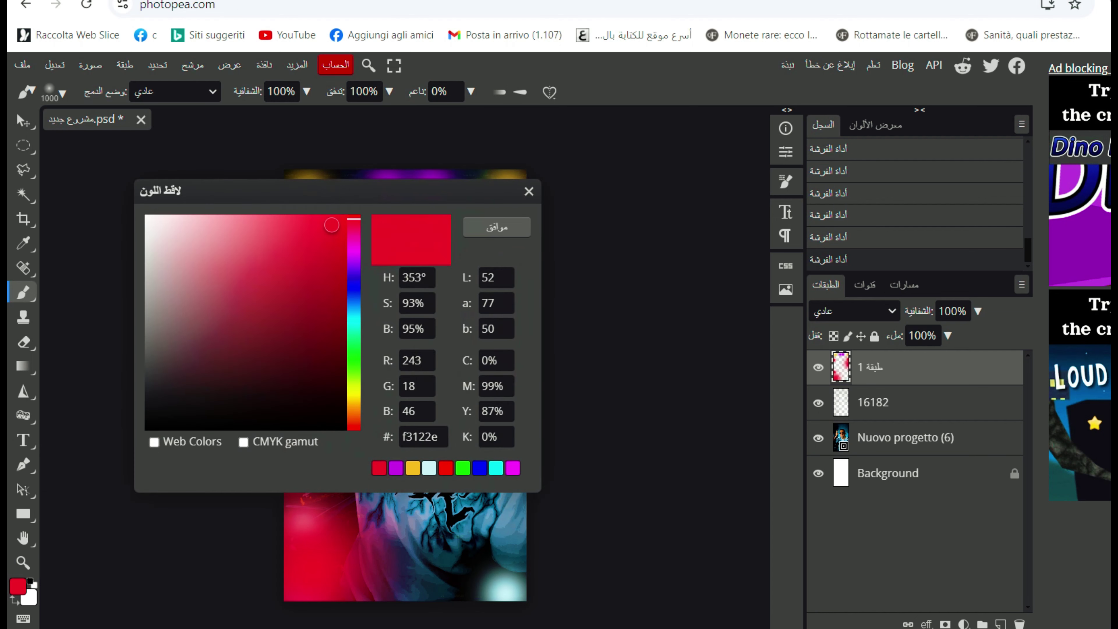
{"action": "left_click", "coordinate": [413, 468]}
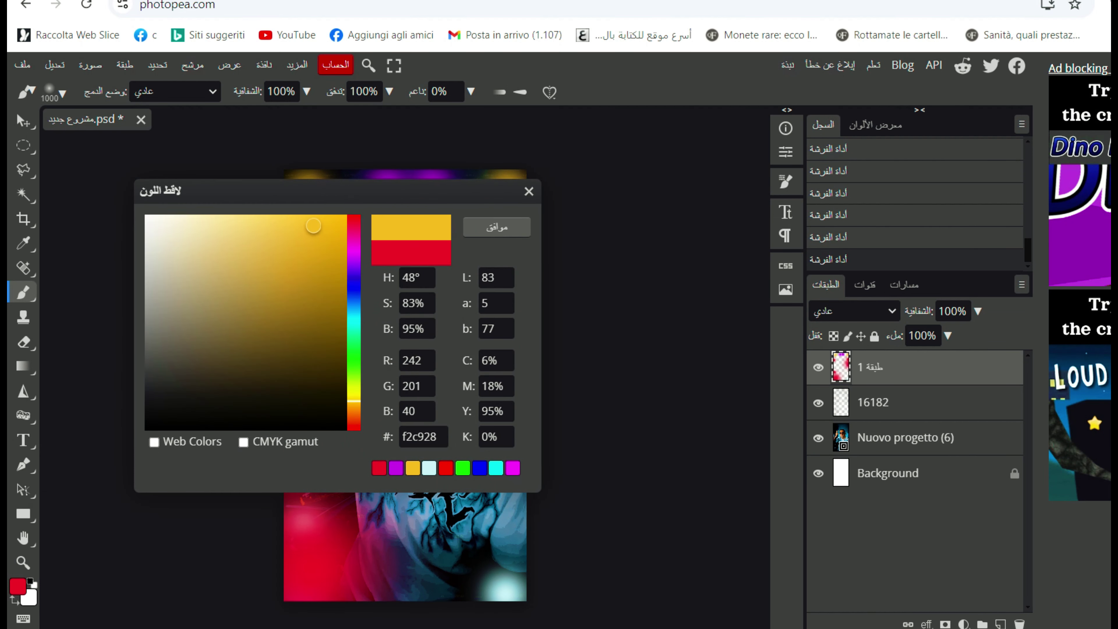
{"action": "left_click", "coordinate": [293, 363]}
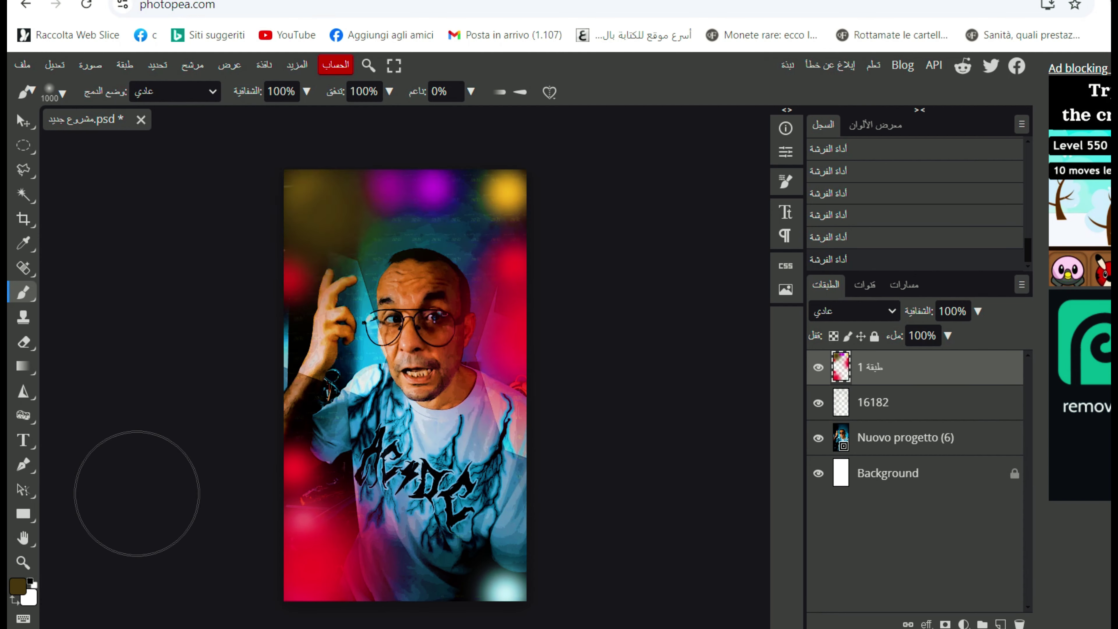
{"action": "left_click_drag", "start_coordinate": [569, 332], "coordinate": [574, 345]}
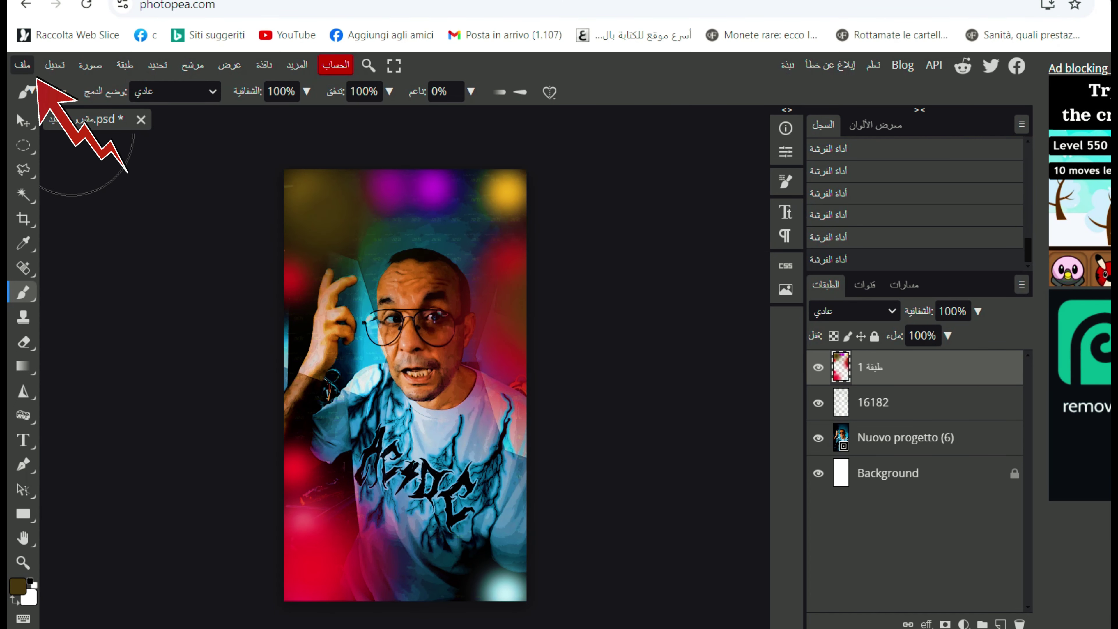
Export the image as a PNG at 1080 × 1920 px and 100% quality, and dismiss the ad-blocker notice.
{"action": "left_click", "coordinate": [22, 66]}
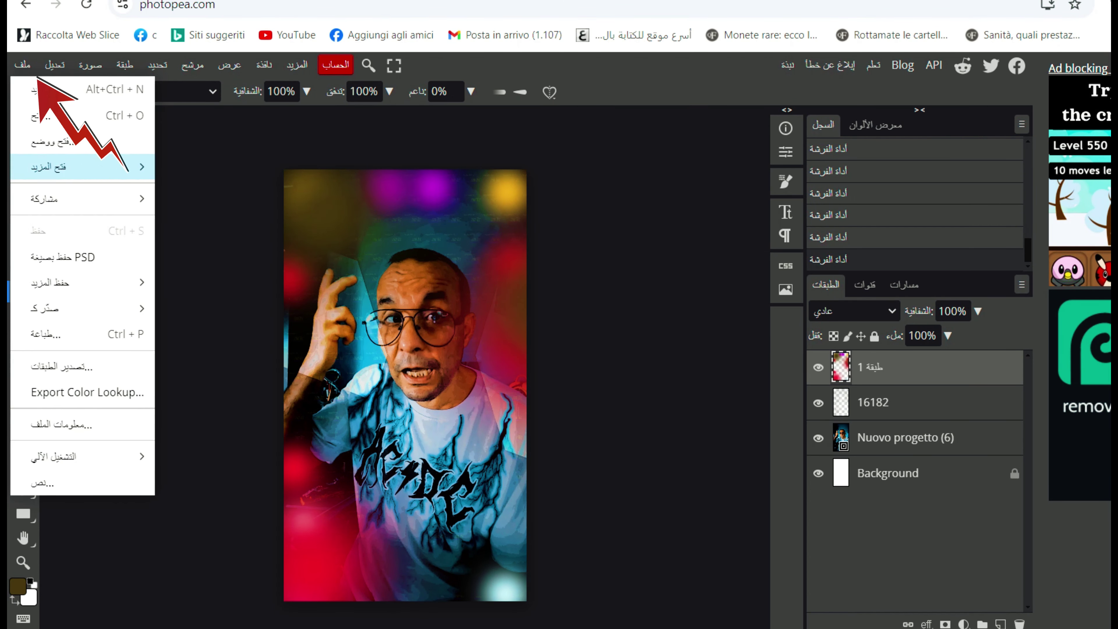
{"action": "mouse_move", "coordinate": [84, 283]}
{"action": "mouse_move", "coordinate": [88, 308]}
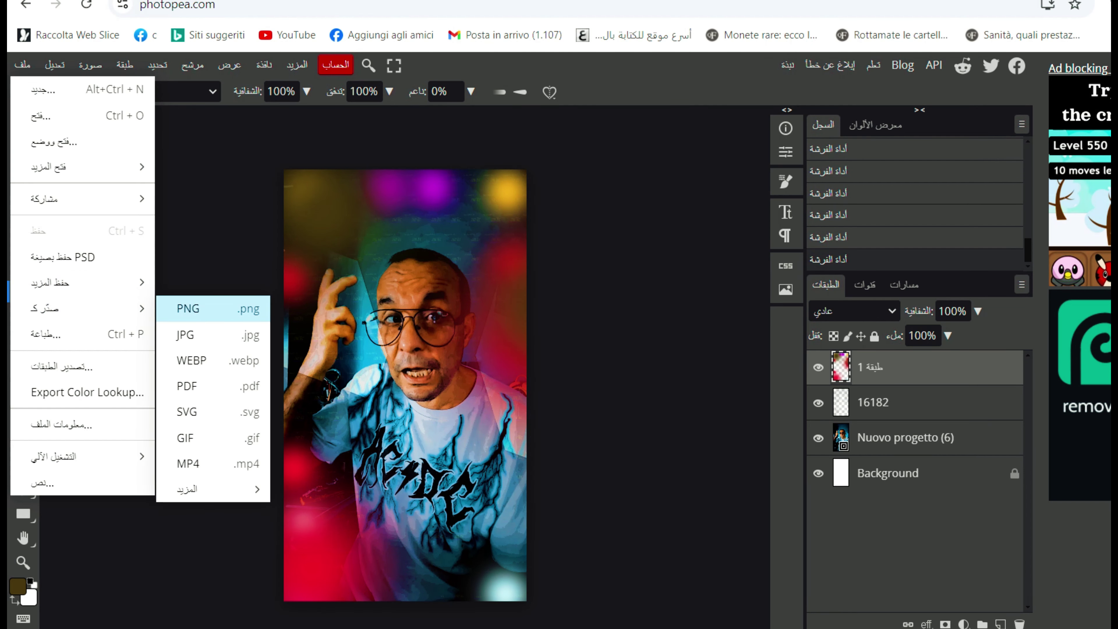
{"action": "left_click", "coordinate": [207, 308]}
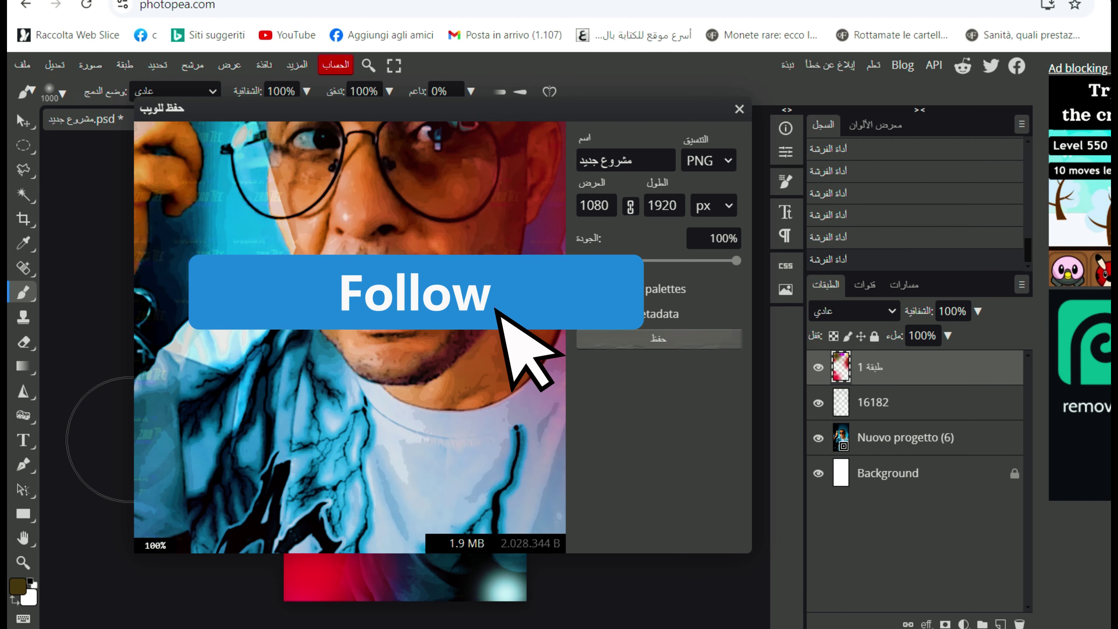
{"action": "left_click", "coordinate": [659, 338]}
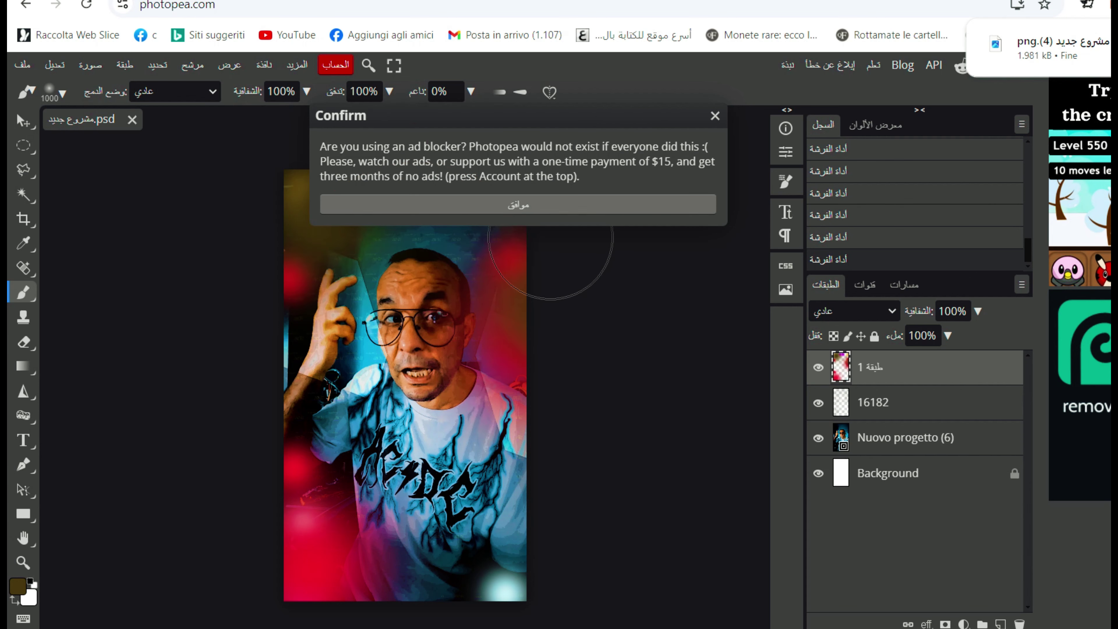
{"action": "left_click", "coordinate": [550, 206]}
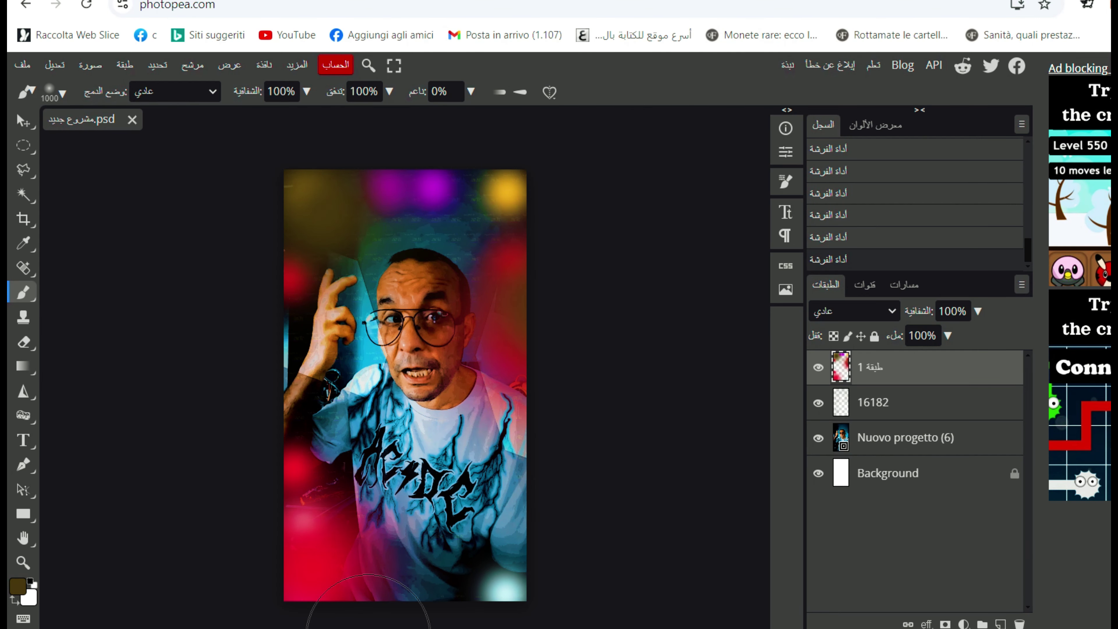
Switch to File Explorer, view the newly exported PNG in the Download folder, and close the window to return to Photopea.
{"action": "key", "text": "super+e"}
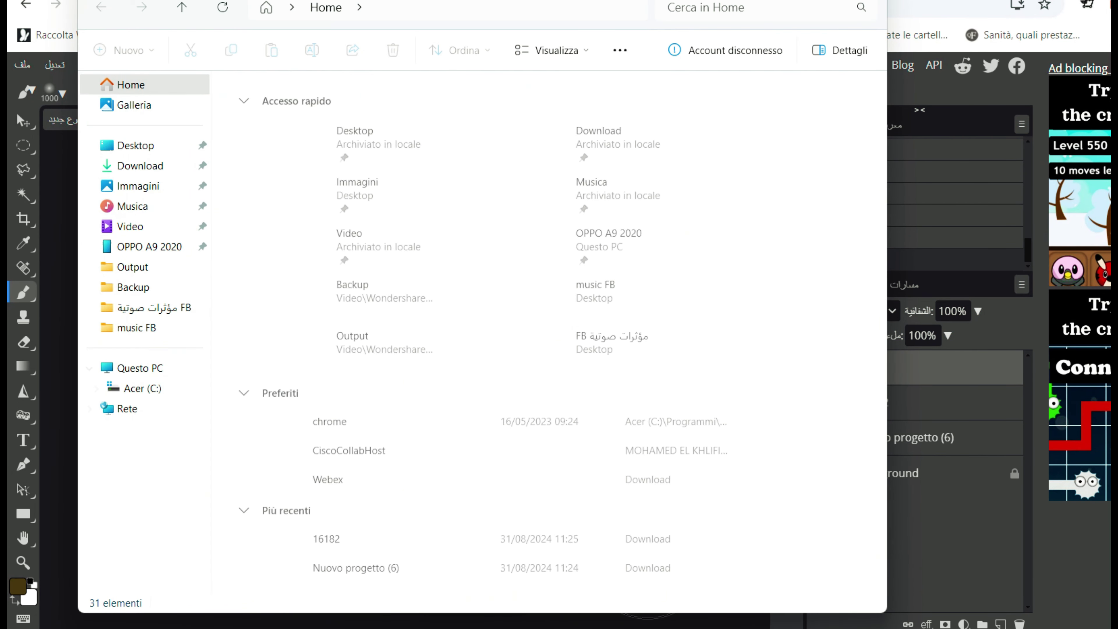
{"action": "left_click", "coordinate": [140, 166]}
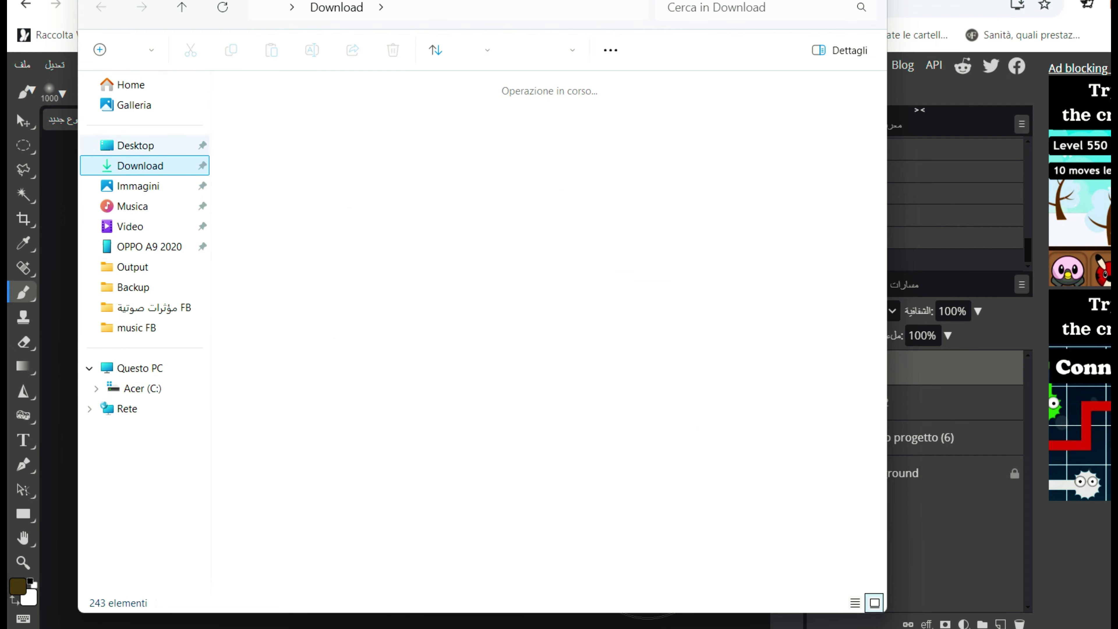
{"action": "left_click", "coordinate": [268, 146]}
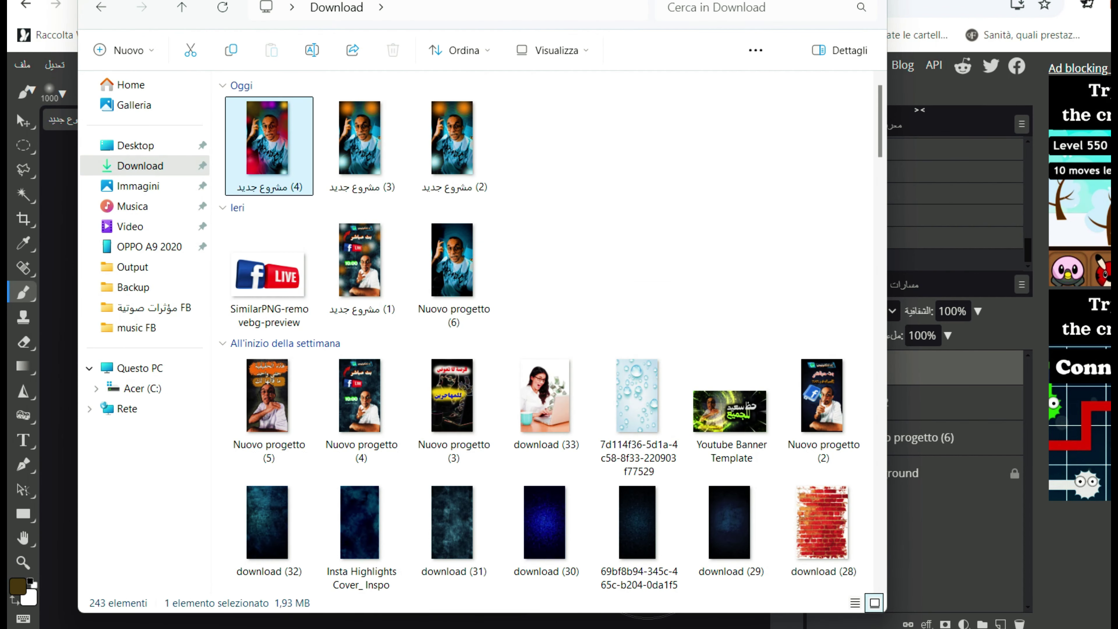
{"action": "double_click", "coordinate": [269, 146]}
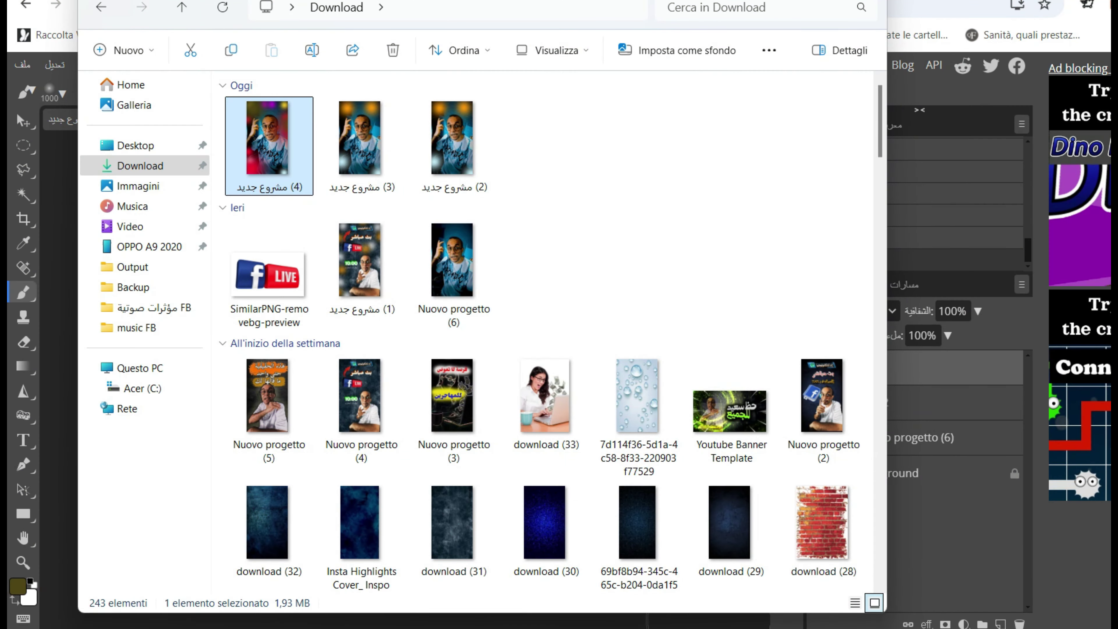
{"action": "key", "text": "alt+F4"}
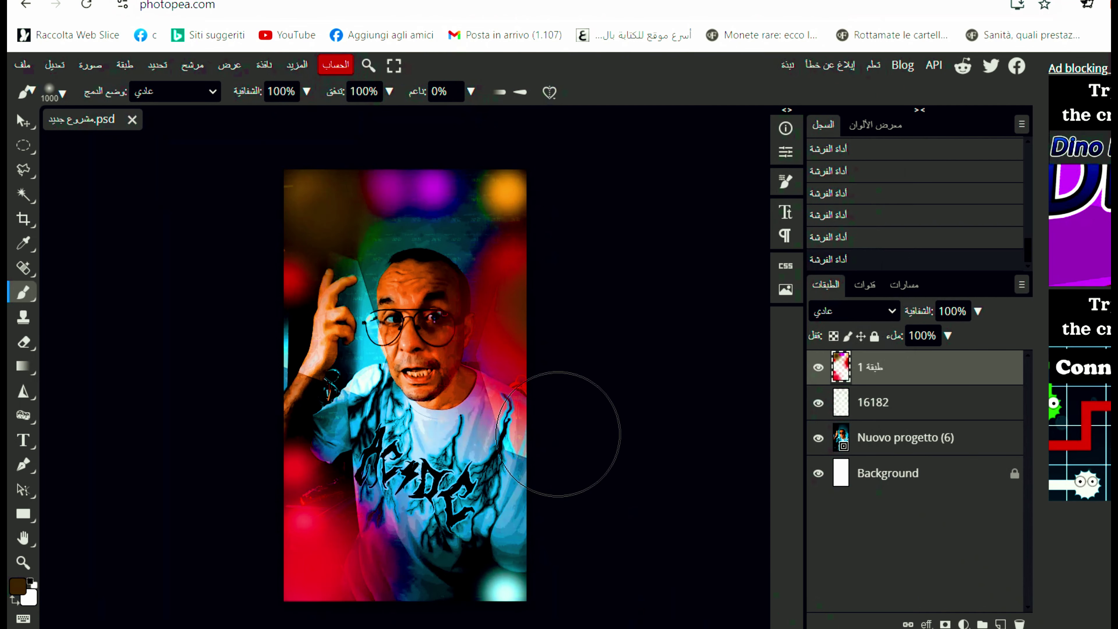